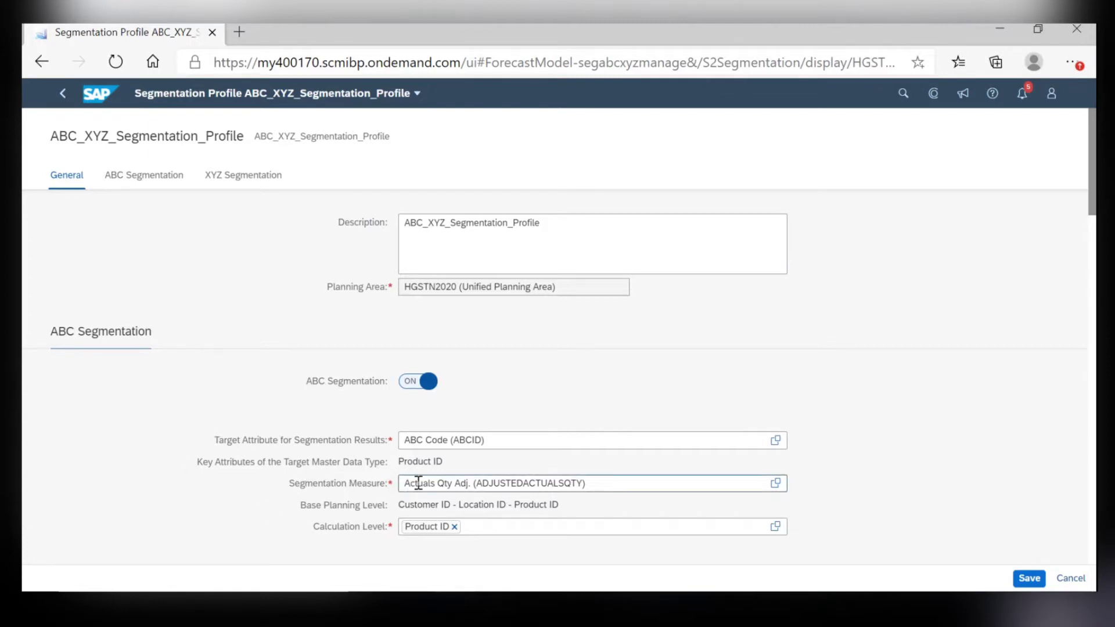
click(775, 487)
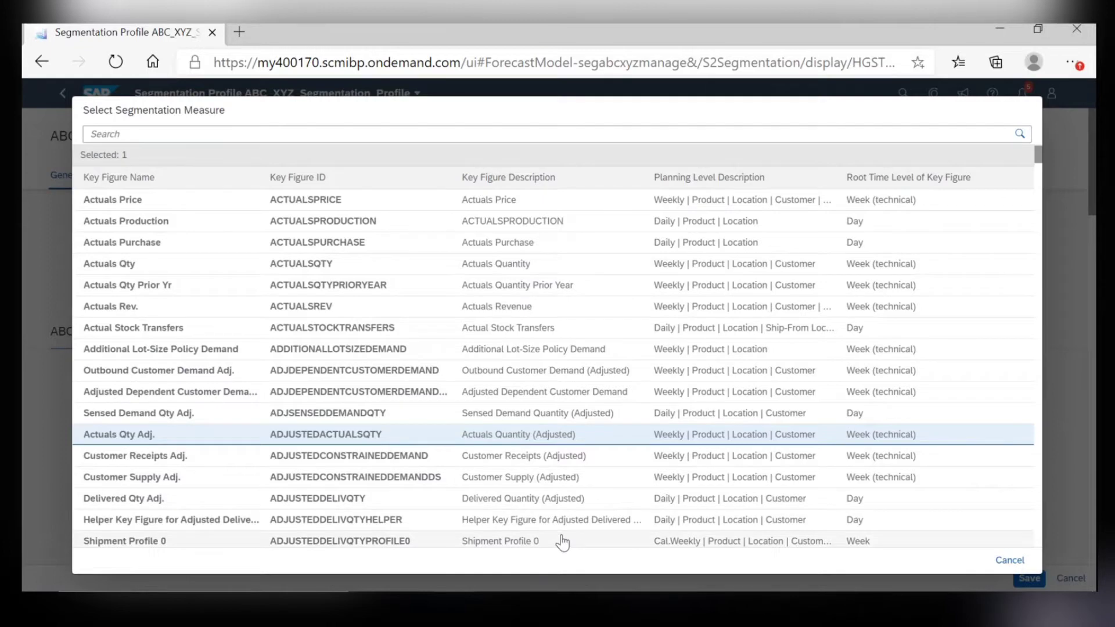
click(1010, 560)
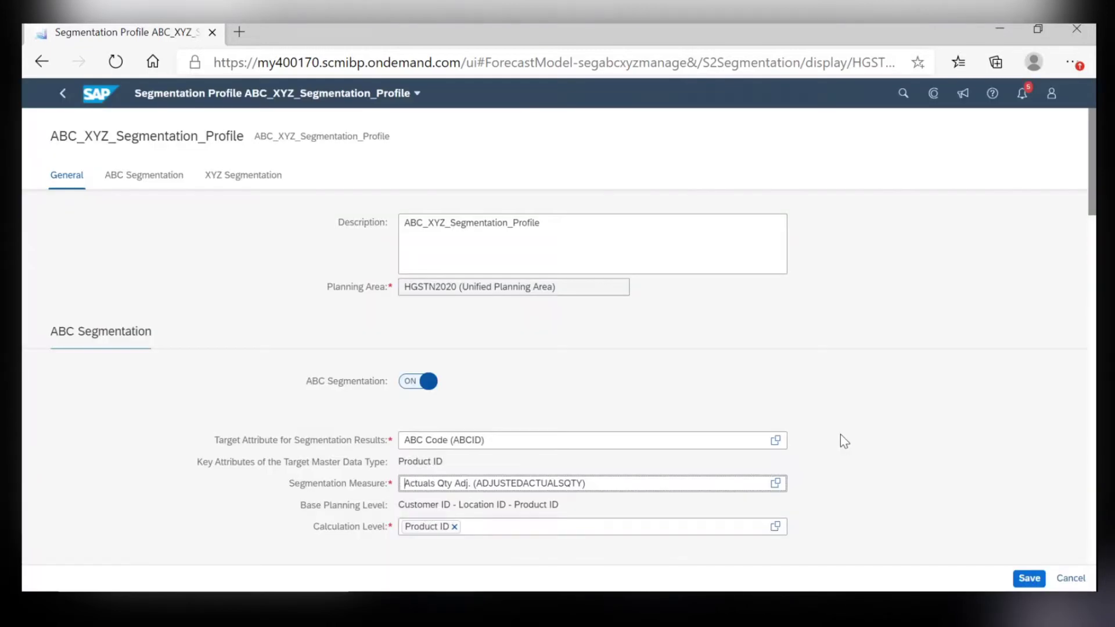
scroll(844, 442, down, 5)
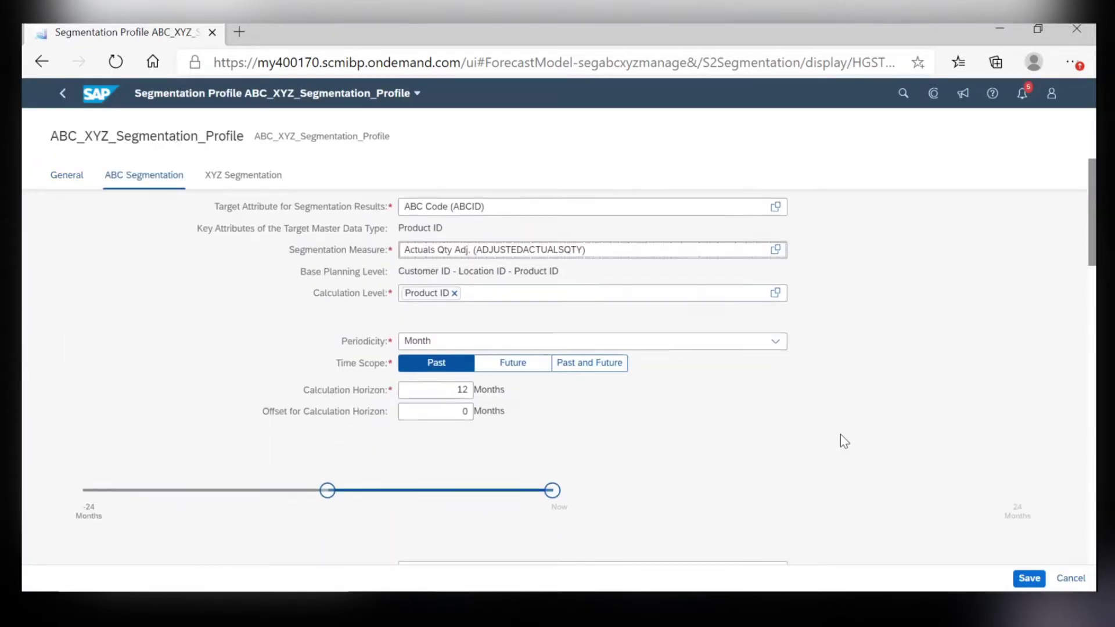
scroll(843, 441, down, 2)
scroll(844, 441, down, 4)
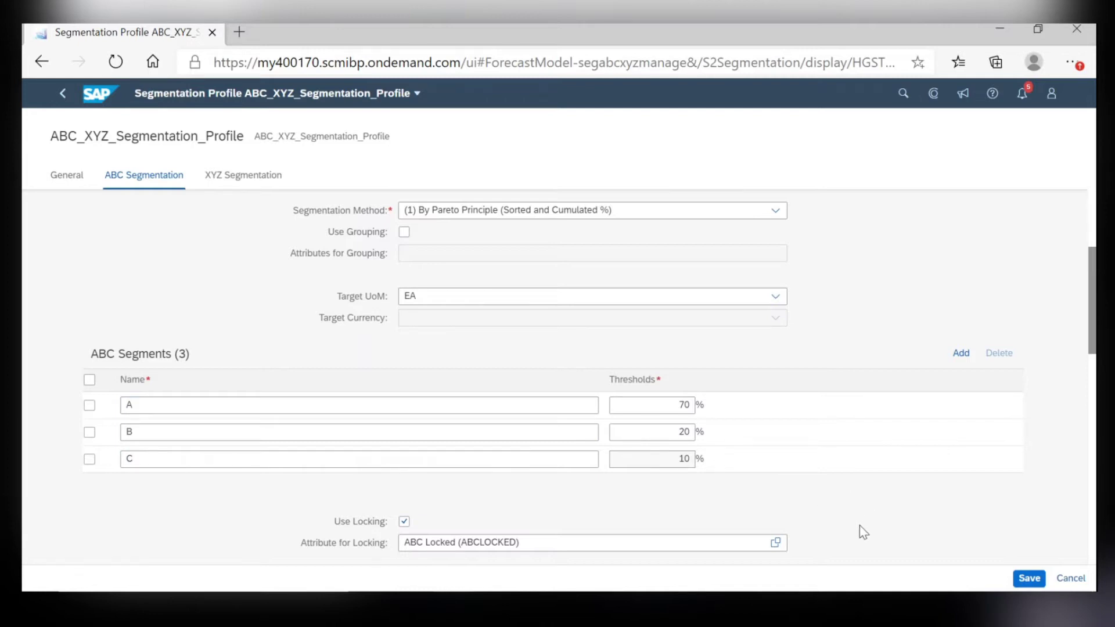
- Review the XYZ segments (X 0.3, Y 0.75, Z unbounded) and save ABC_XYZ_Segmentation_Profile
scroll(859, 526, down, 4)
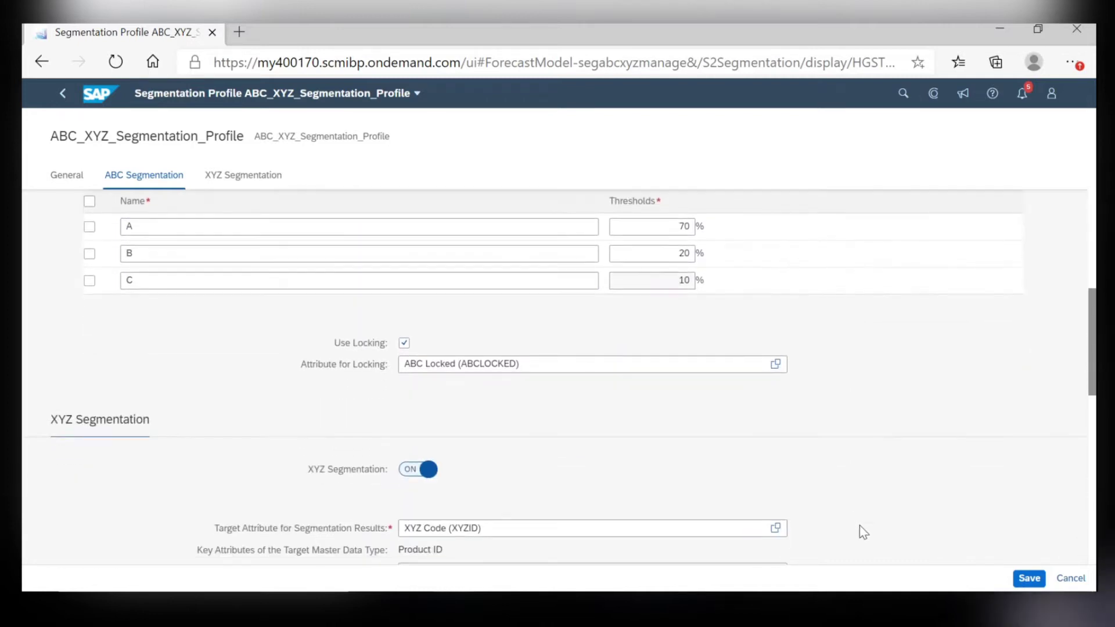
scroll(863, 532, down, 3)
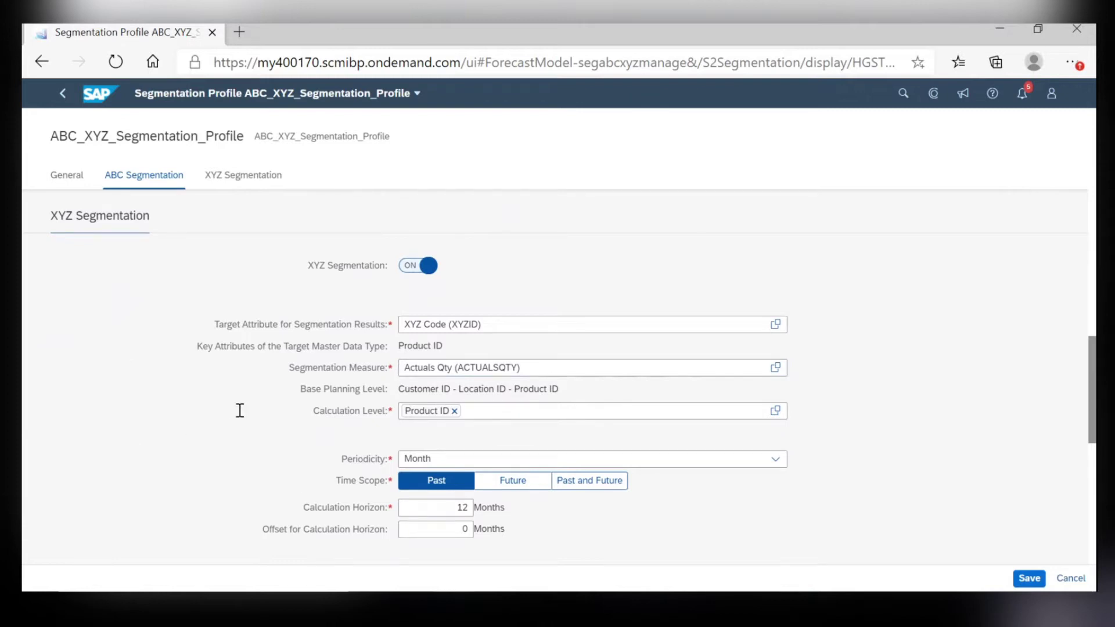
scroll(297, 483, down, 4)
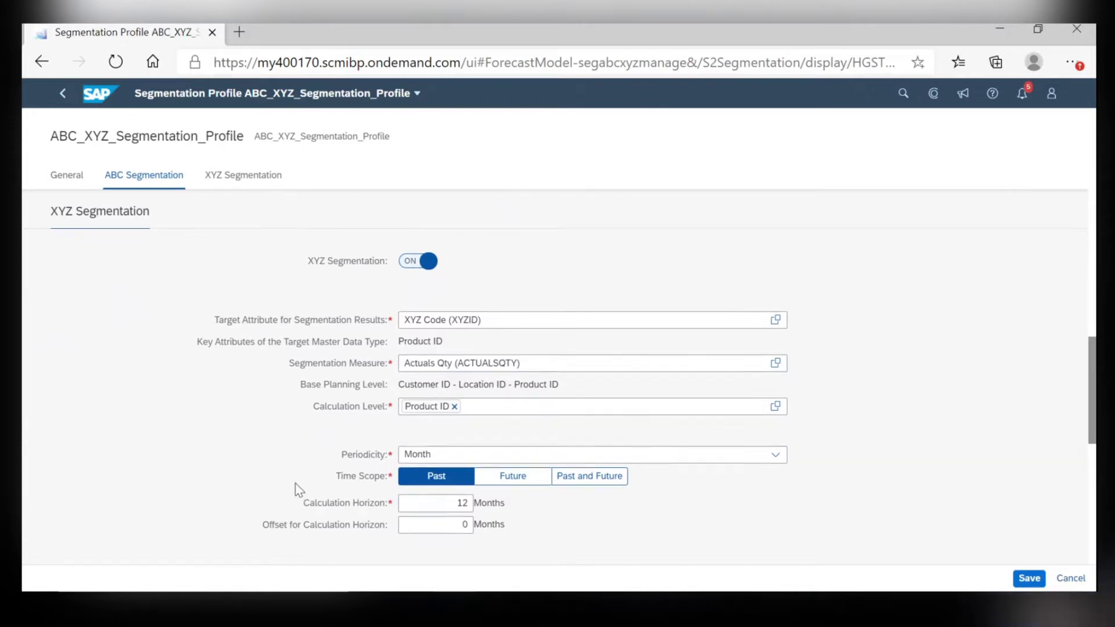
scroll(296, 483, down, 4)
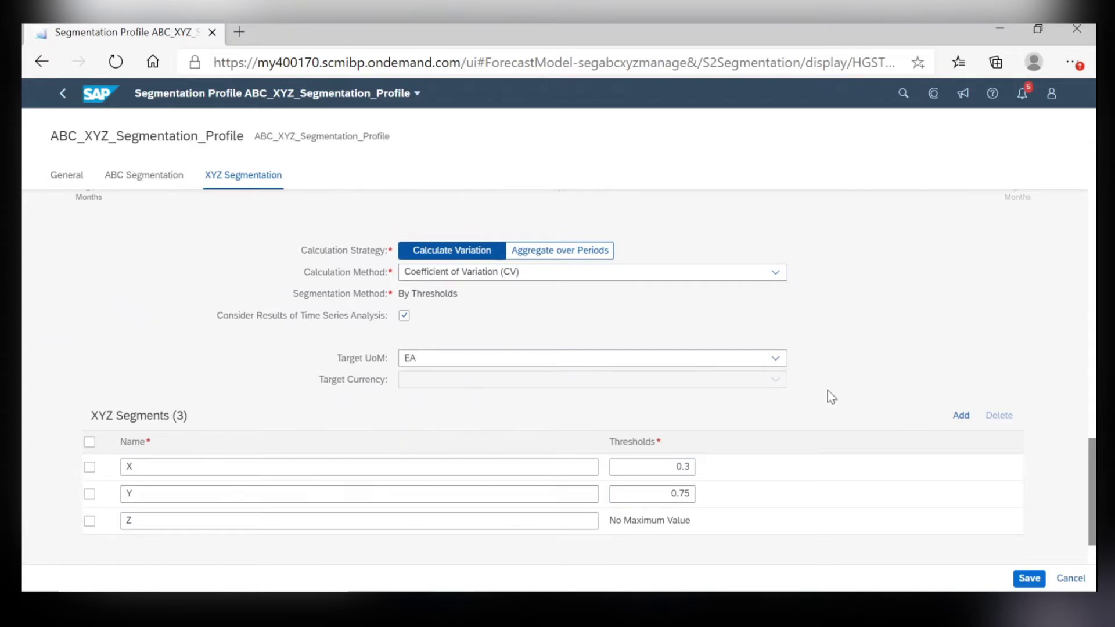
scroll(827, 390, down, 1)
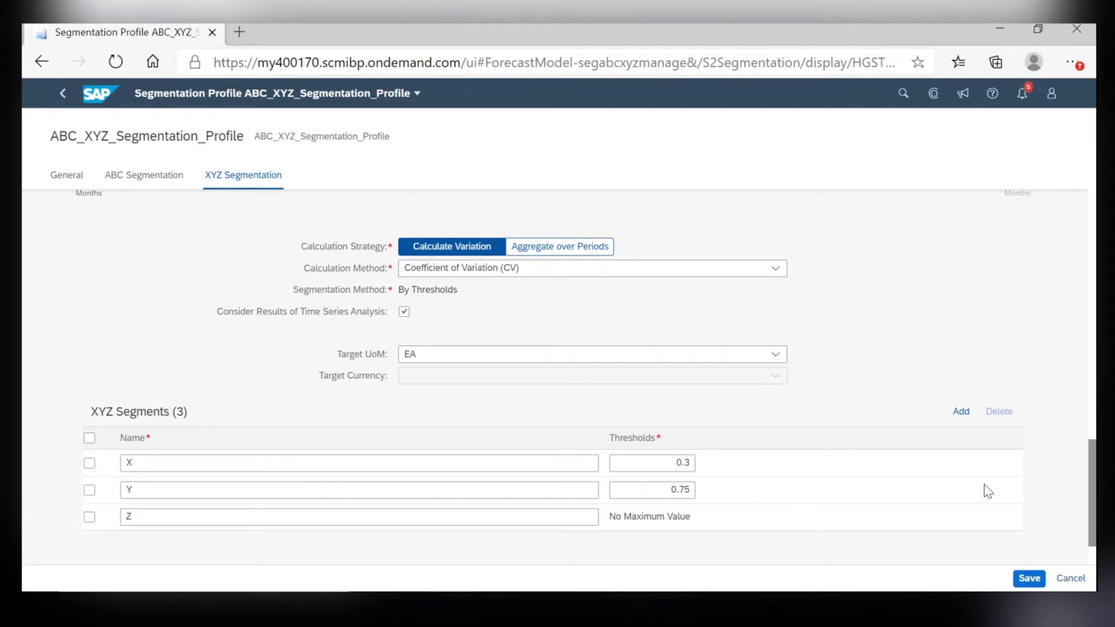
click(1030, 584)
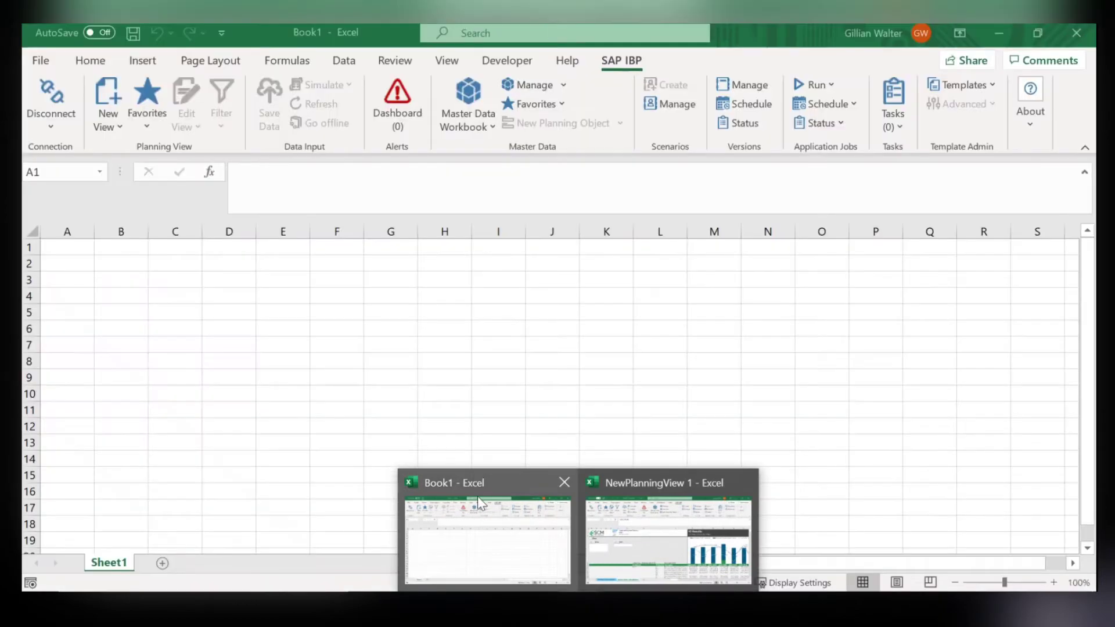
- In Book1, start a new planning-object key-figure view at Weekly | Product | Location | Customer Group level
click(478, 496)
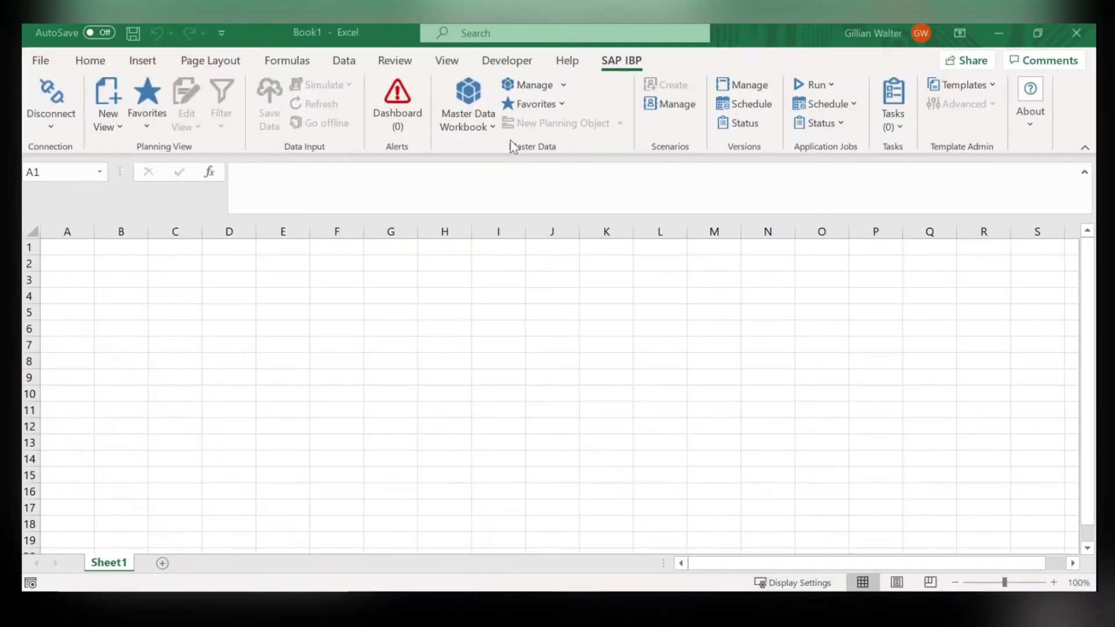
click(472, 96)
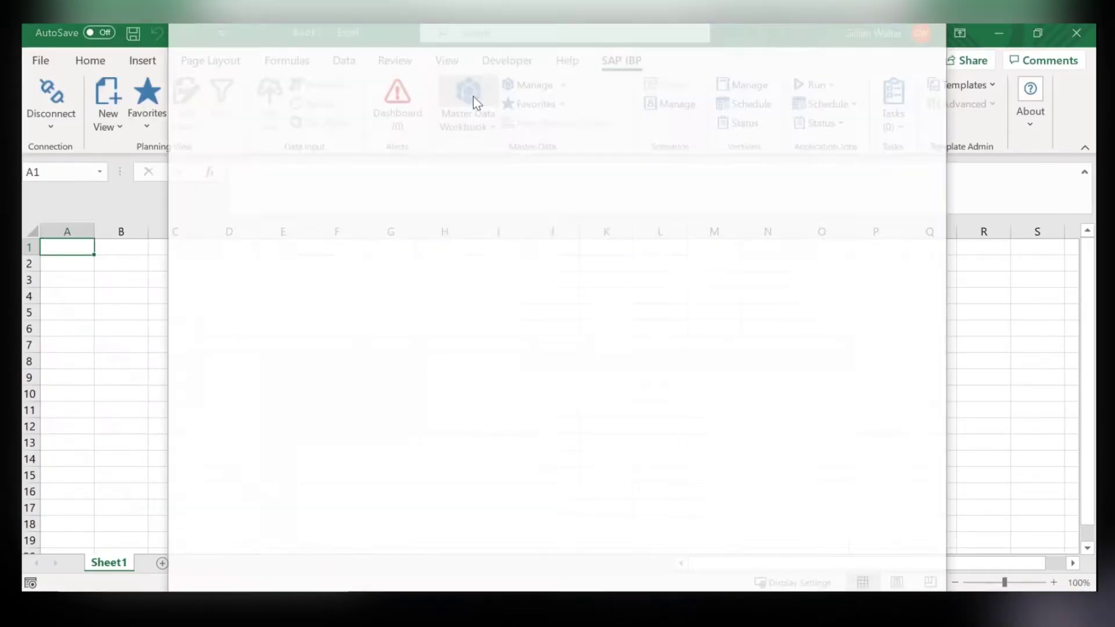
click(343, 199)
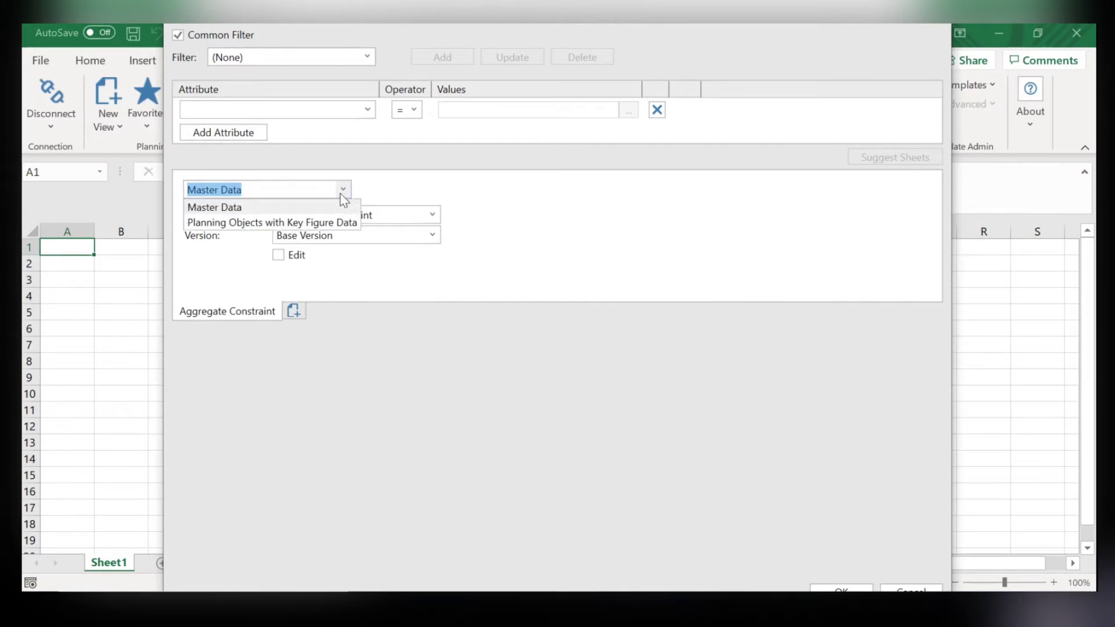
click(341, 222)
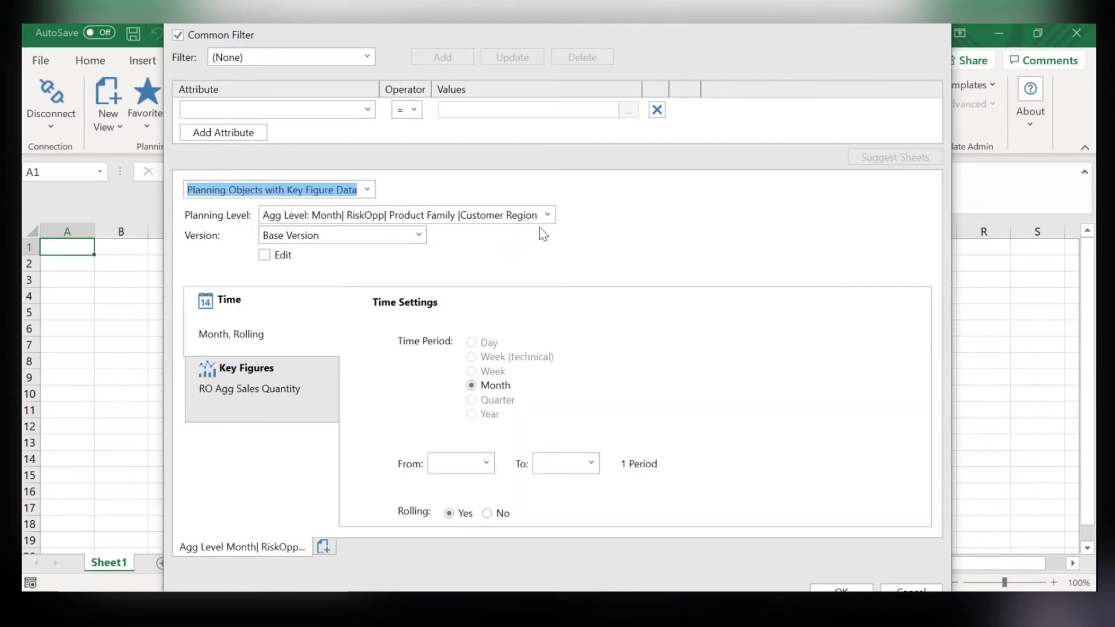
click(547, 216)
scroll(500, 336, down, 5)
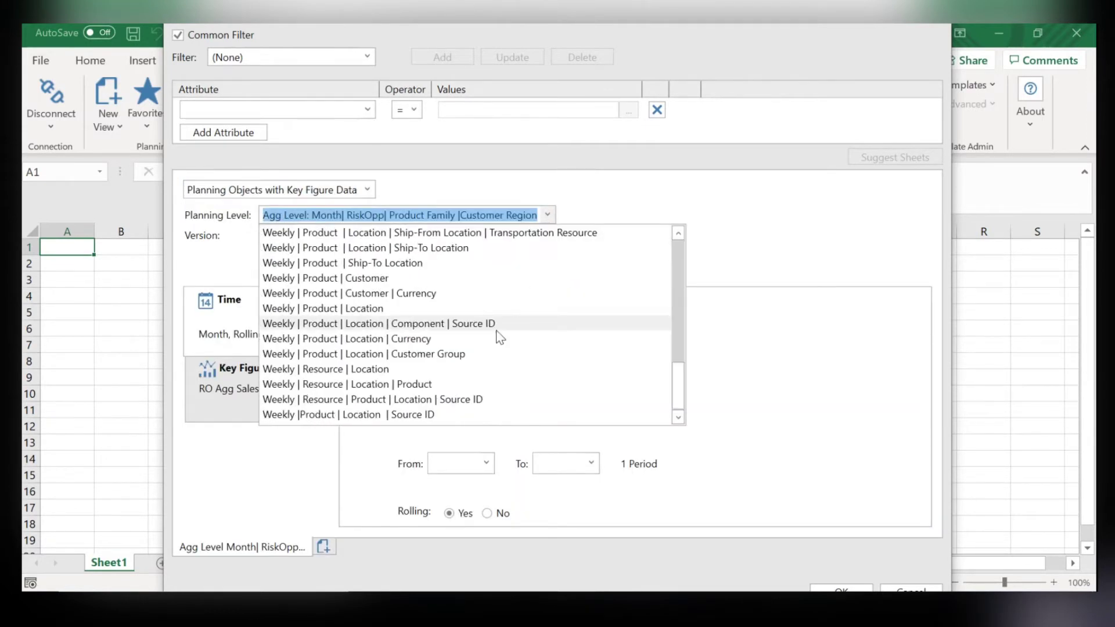
click(470, 353)
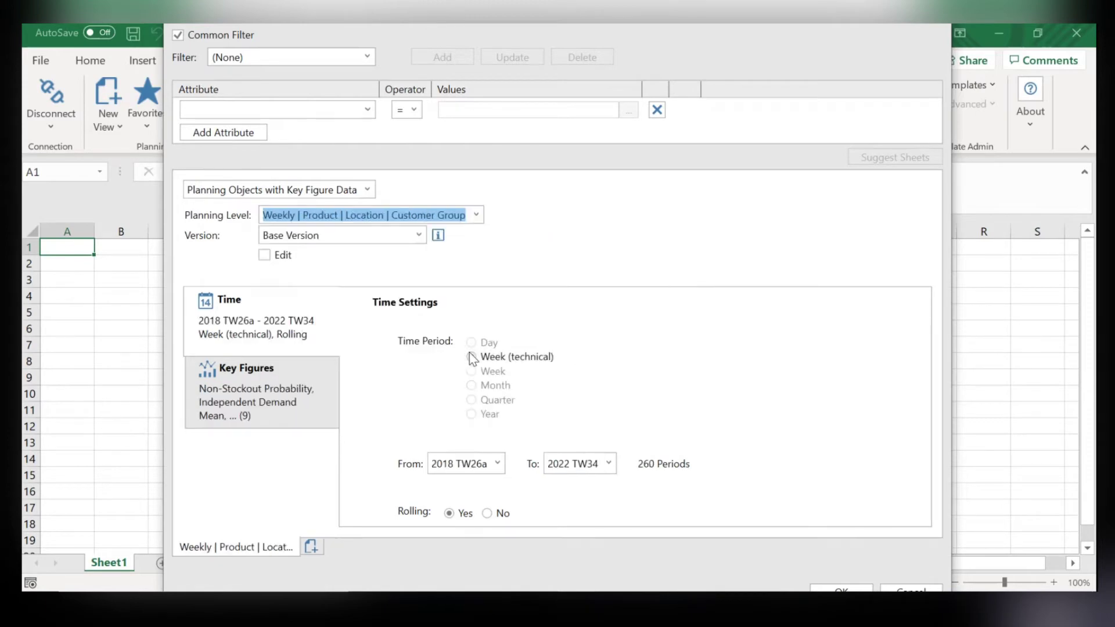
- Make the view editable with its time range starting at 2020 TW27b
click(290, 259)
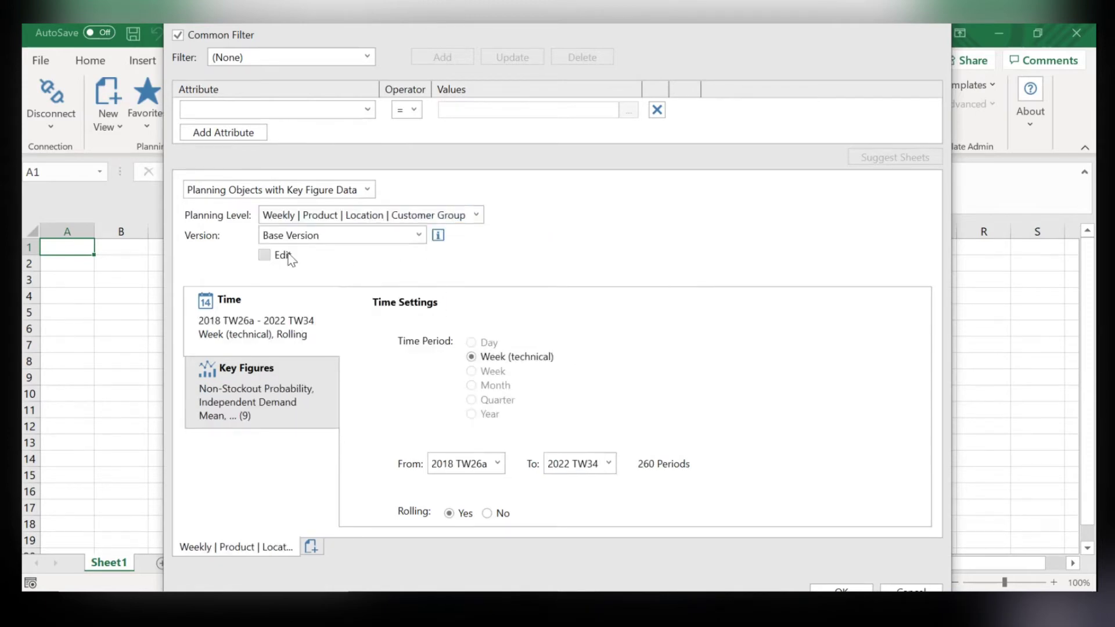
click(497, 464)
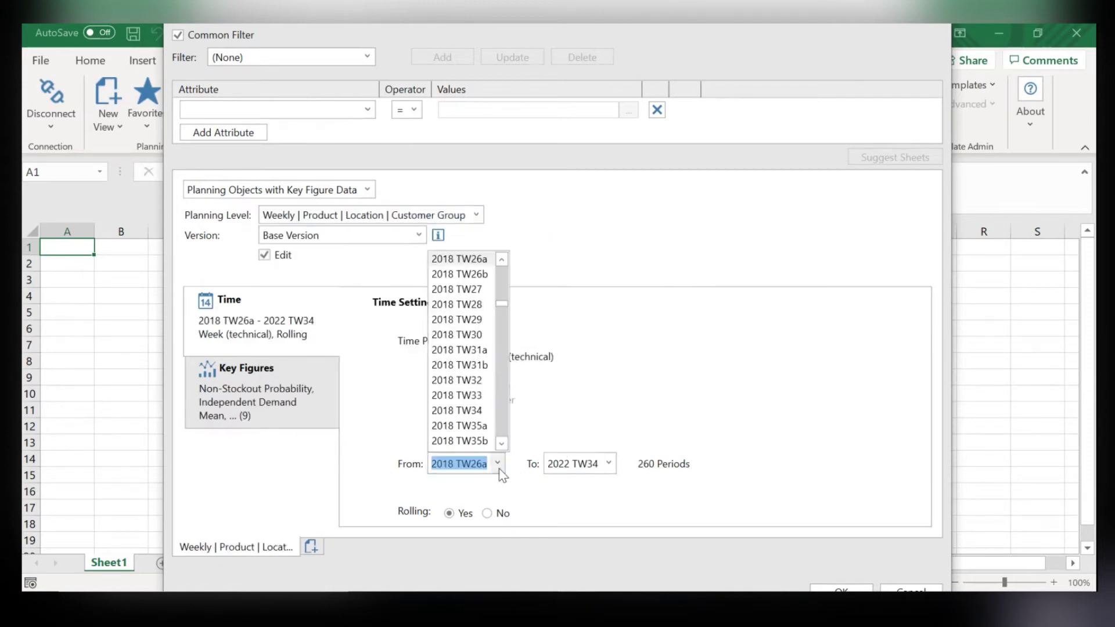
scroll(469, 414, down, 20)
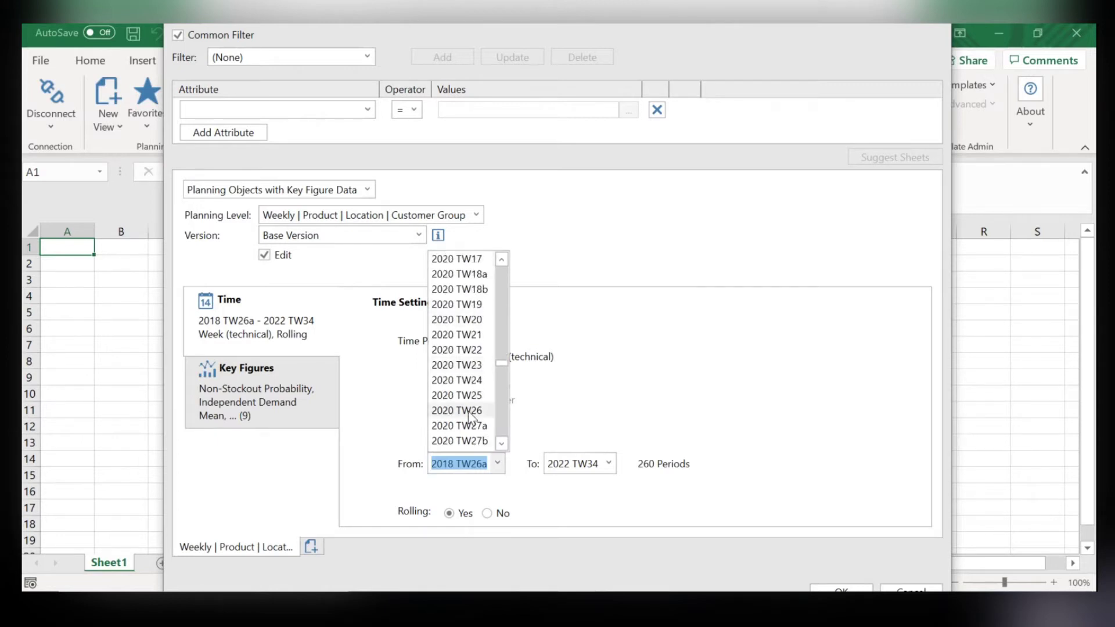
click(459, 440)
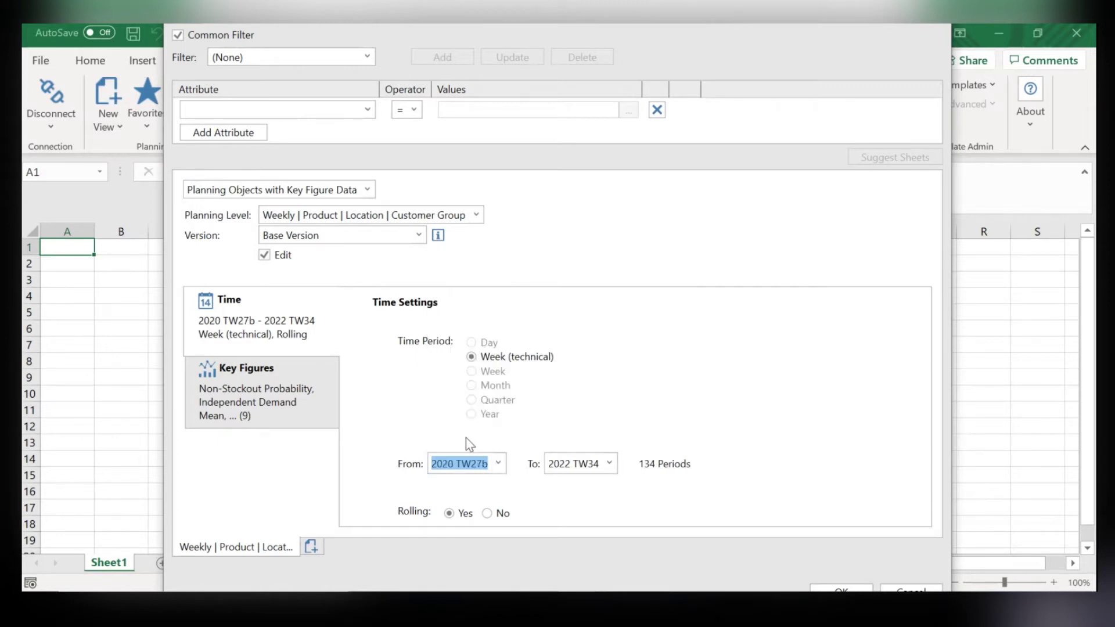
click(205, 415)
- Include only the Target Service Level key figure, filter ABC Code = A, and load the data
click(354, 330)
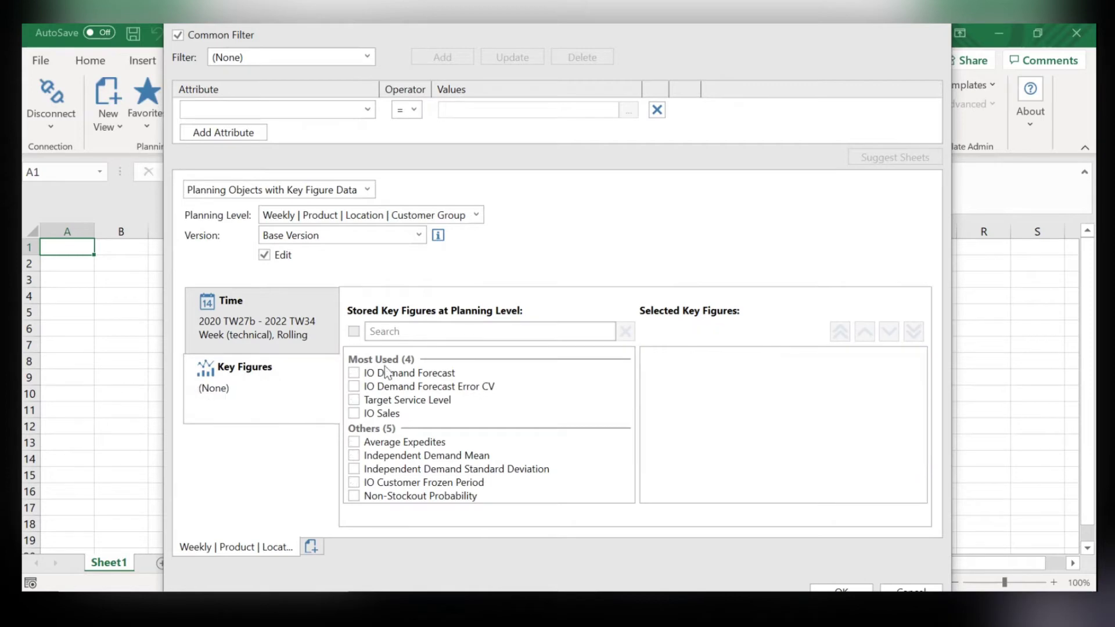
click(425, 402)
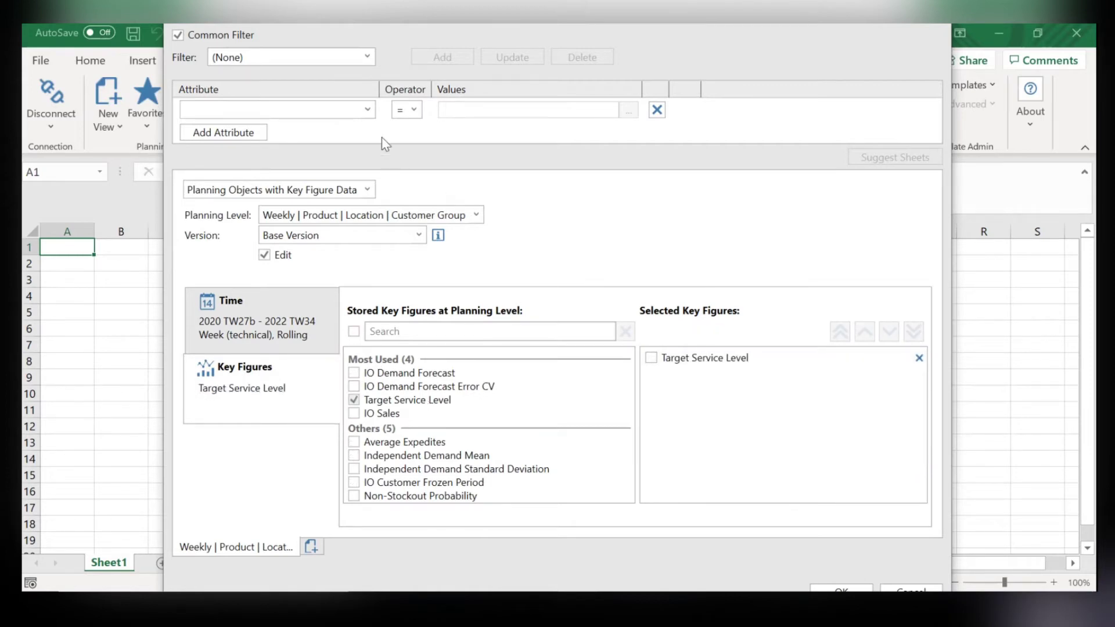
click(368, 110)
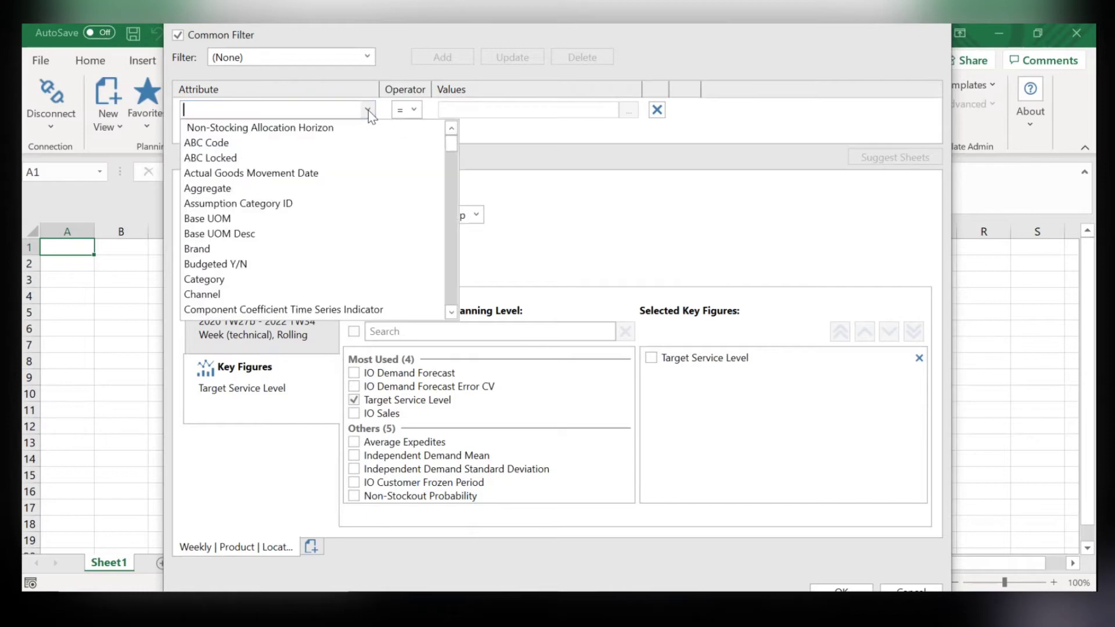
click(353, 141)
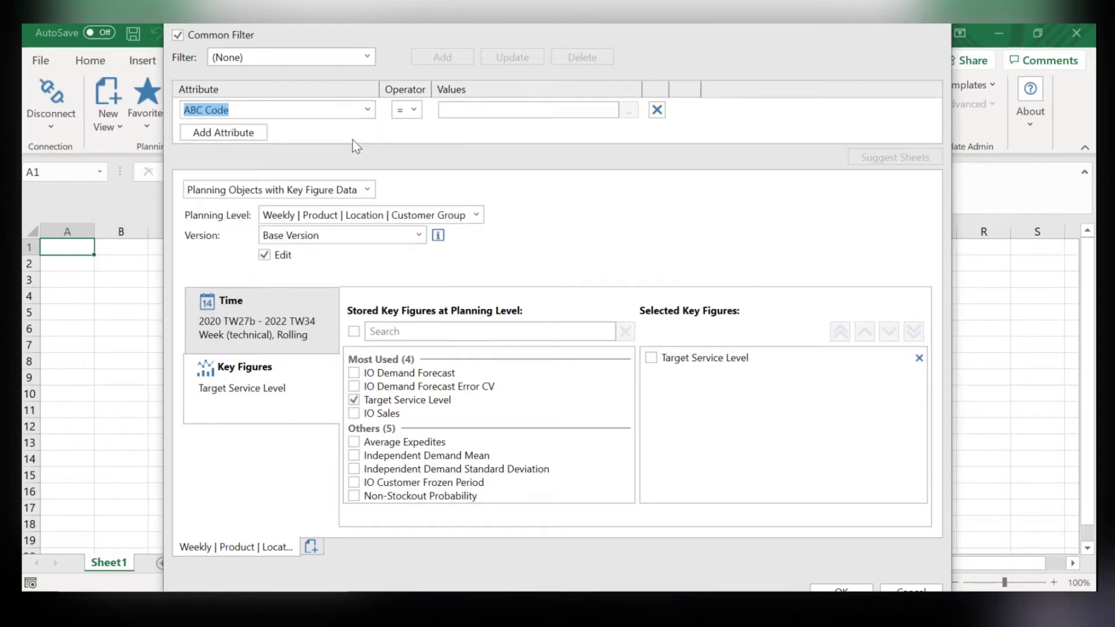
click(542, 114)
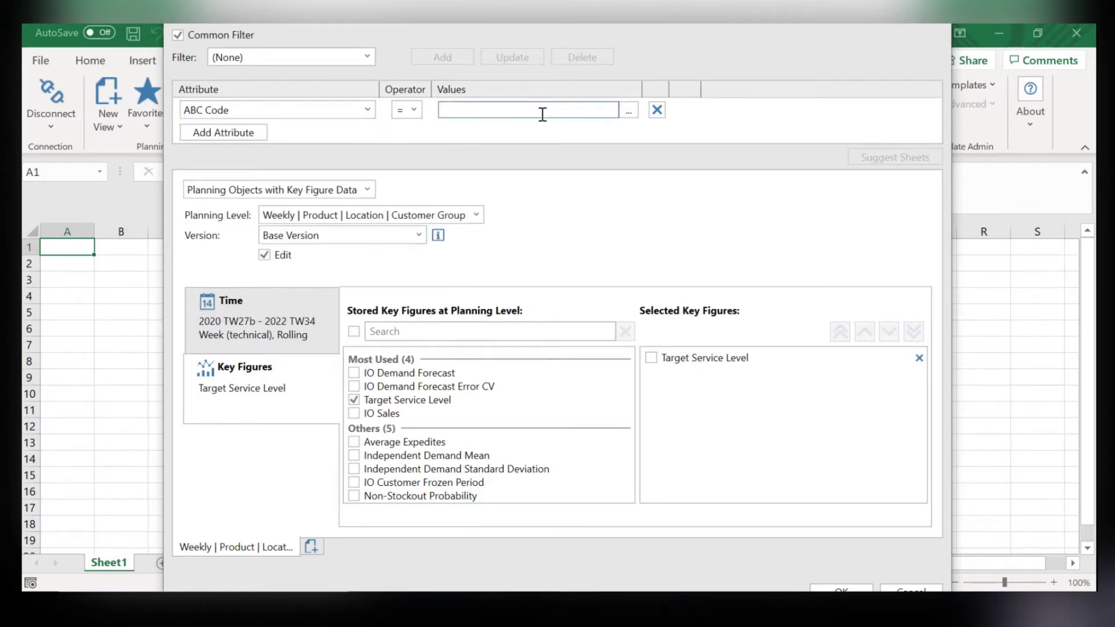
text(A)
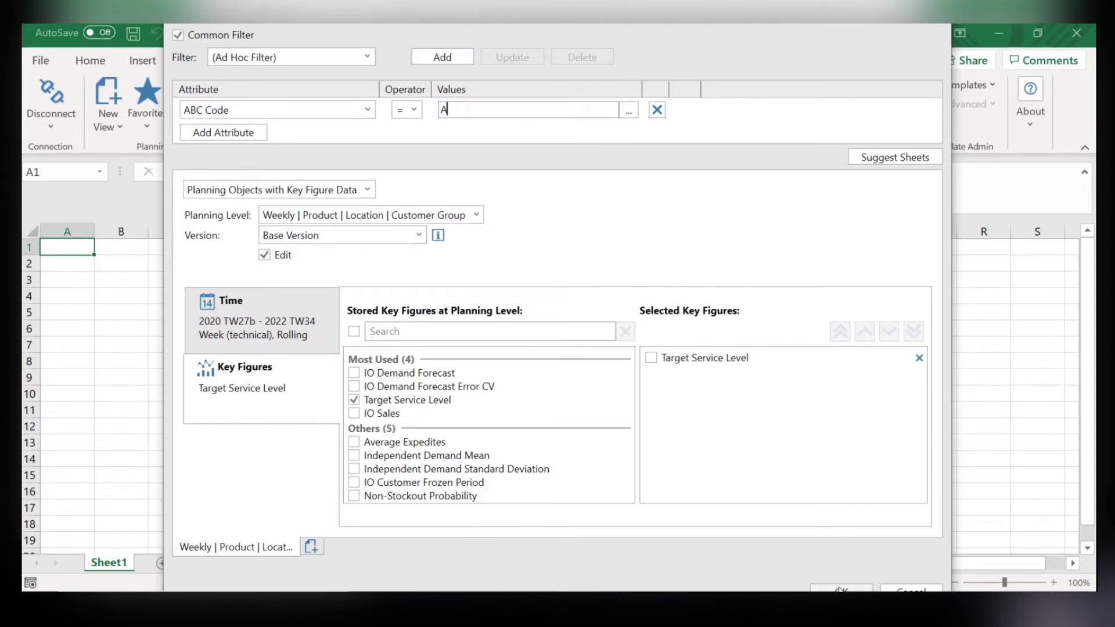
click(840, 587)
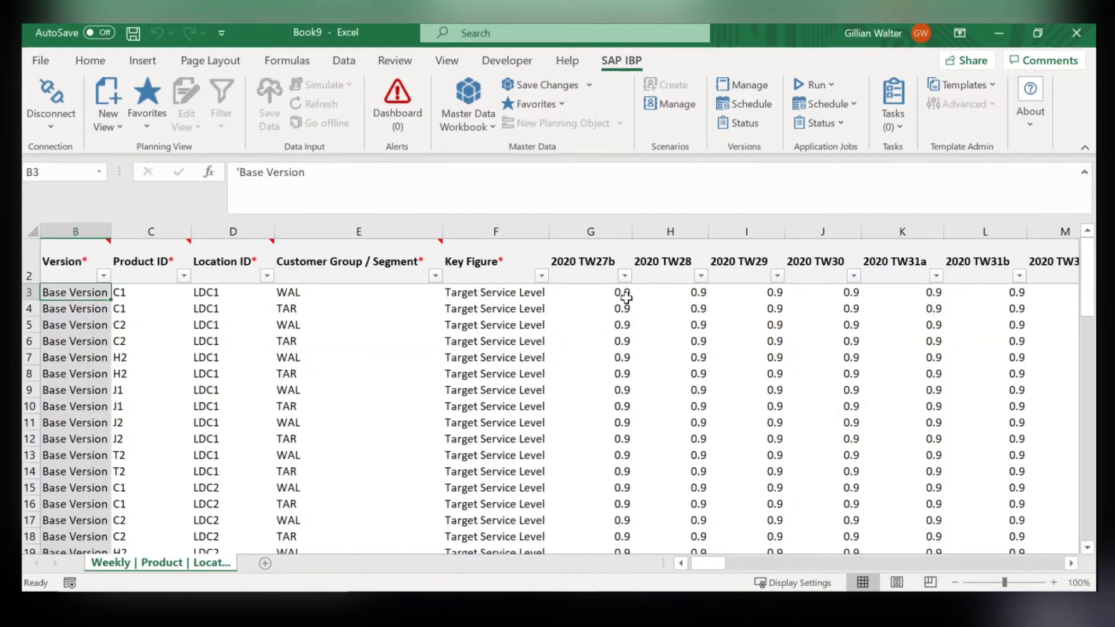
- Set every target service level cell across all weeks and products to 0.95
click(580, 296)
text(0.95)
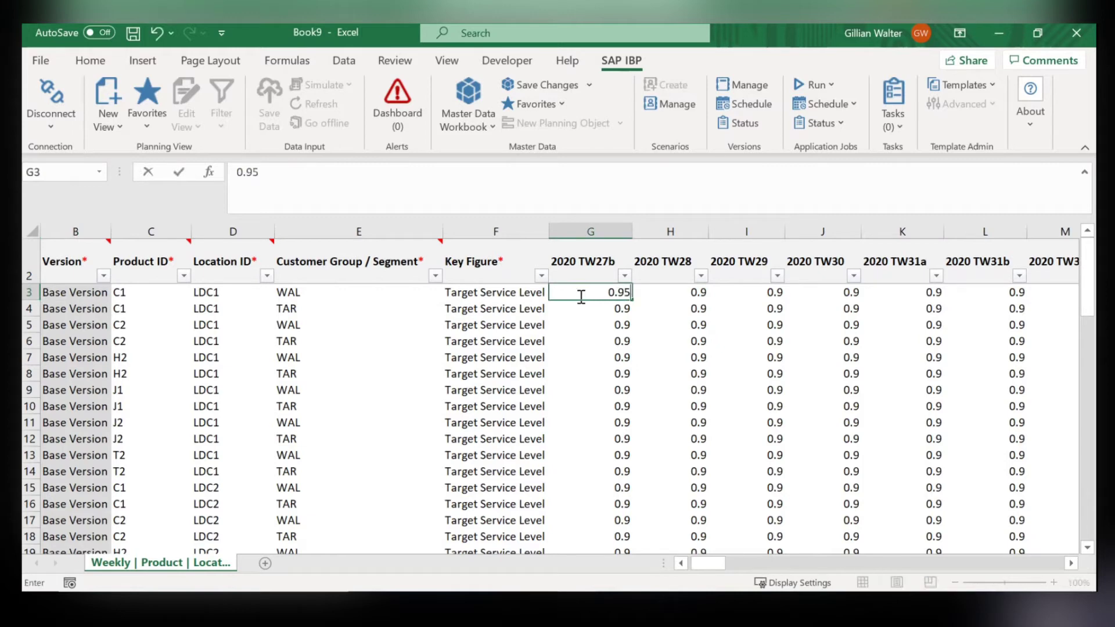
key(ctrl+Return)
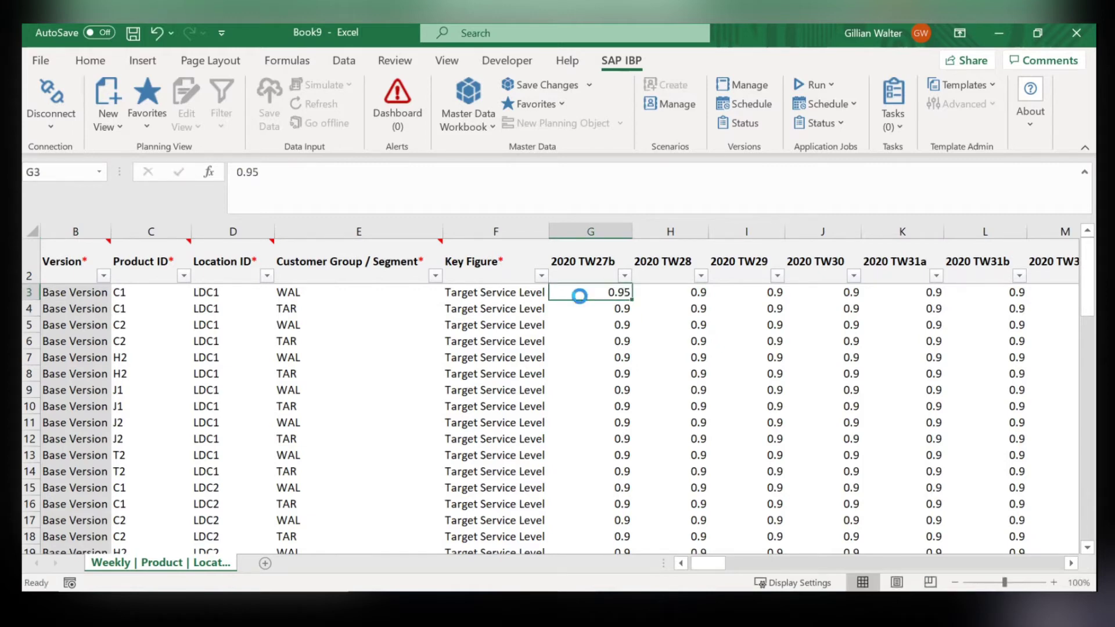
key(ctrl+c)
key(ctrl+shift+Right)
key(ctrl+shift+Down)
key(ctrl+v)
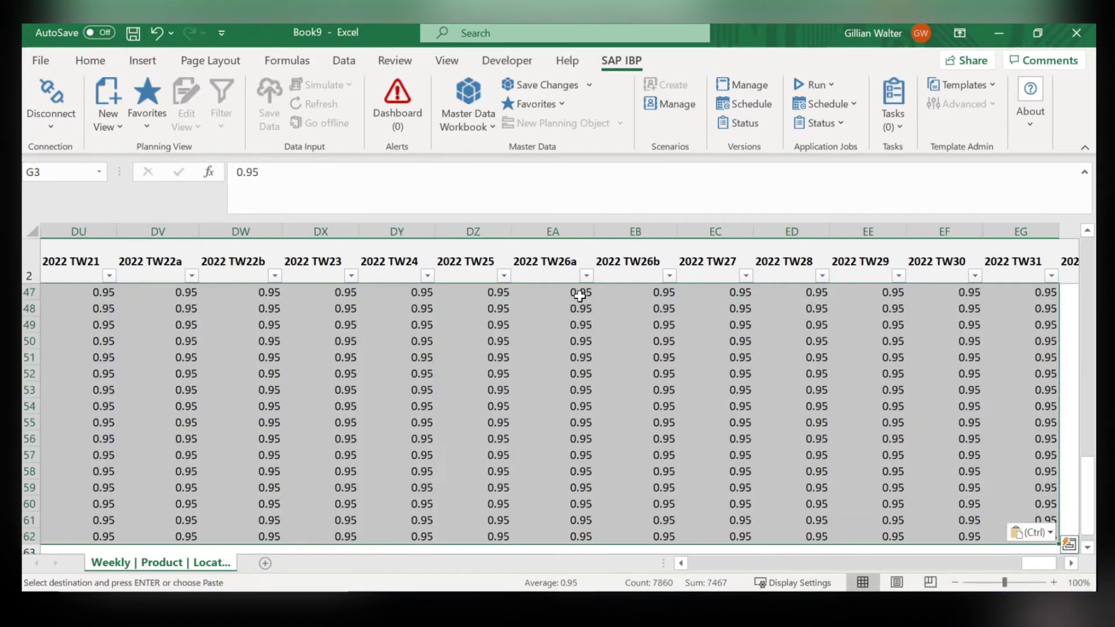
key(ctrl+Home)
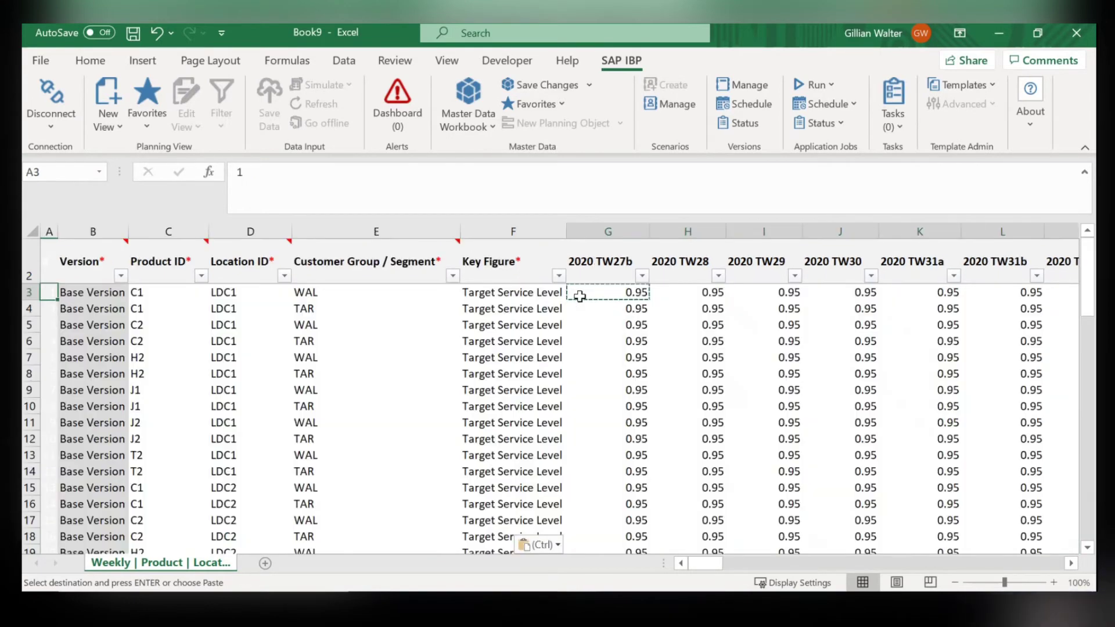
- Save the changed service levels to SAP IBP without downloading the report
click(539, 84)
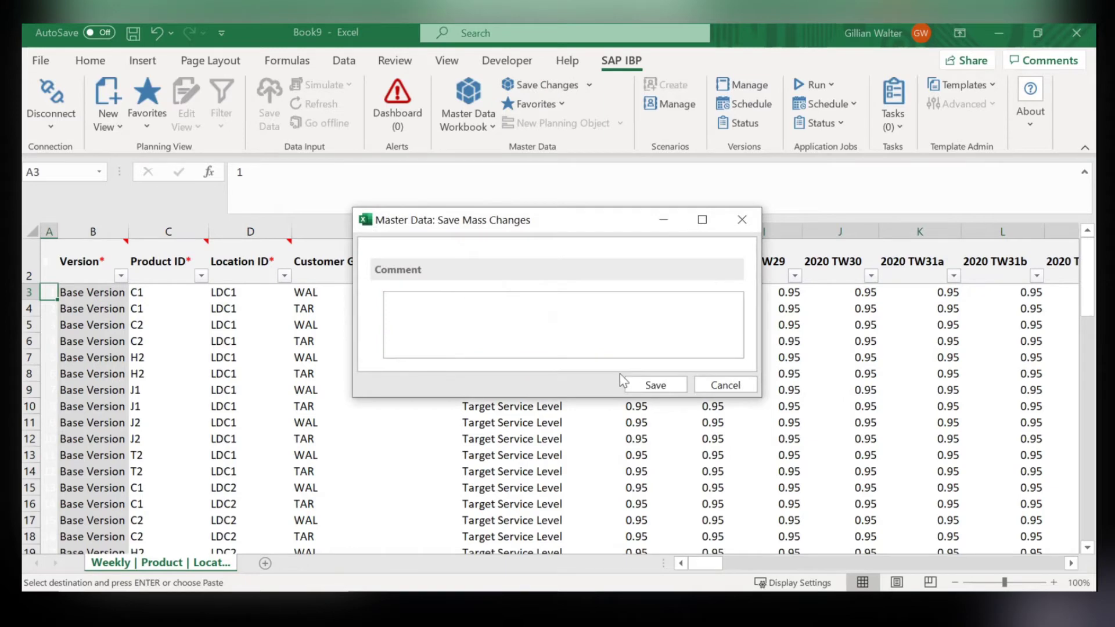
click(634, 385)
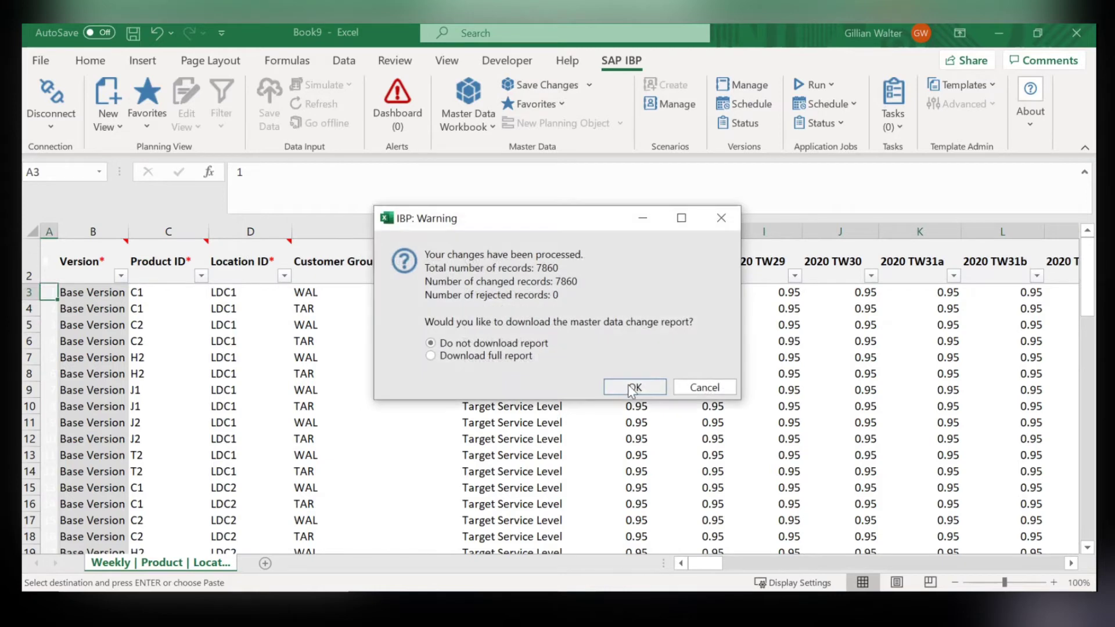
click(632, 389)
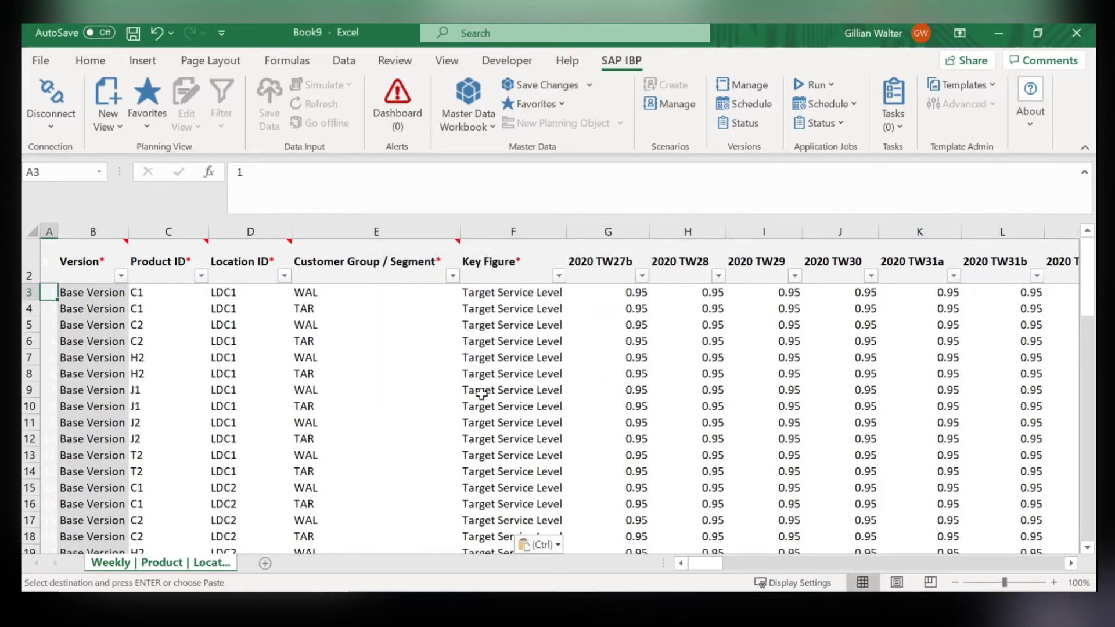
- Change the workbook's ABC Code filter from A to B and reload the data
click(472, 137)
click(470, 141)
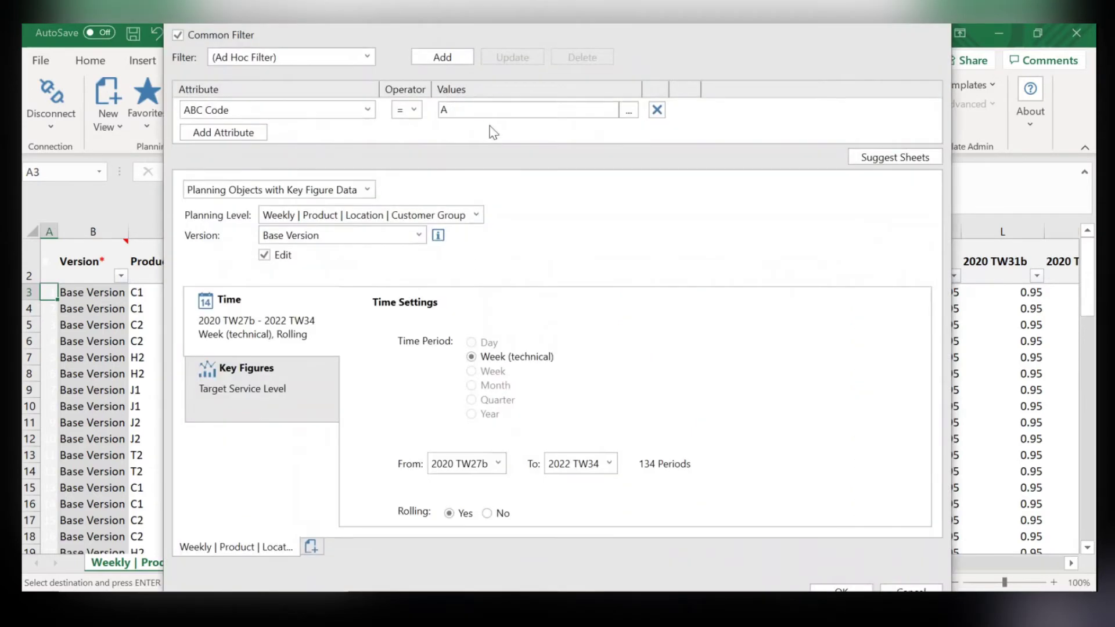
click(489, 113)
key(BackSpace)
text(B)
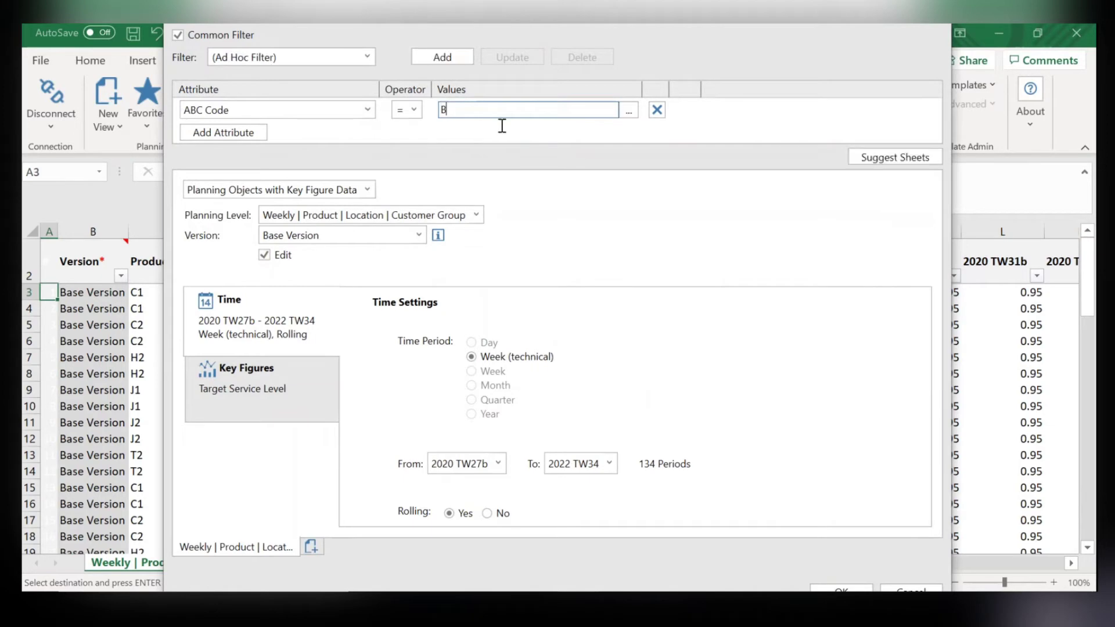
key(Return)
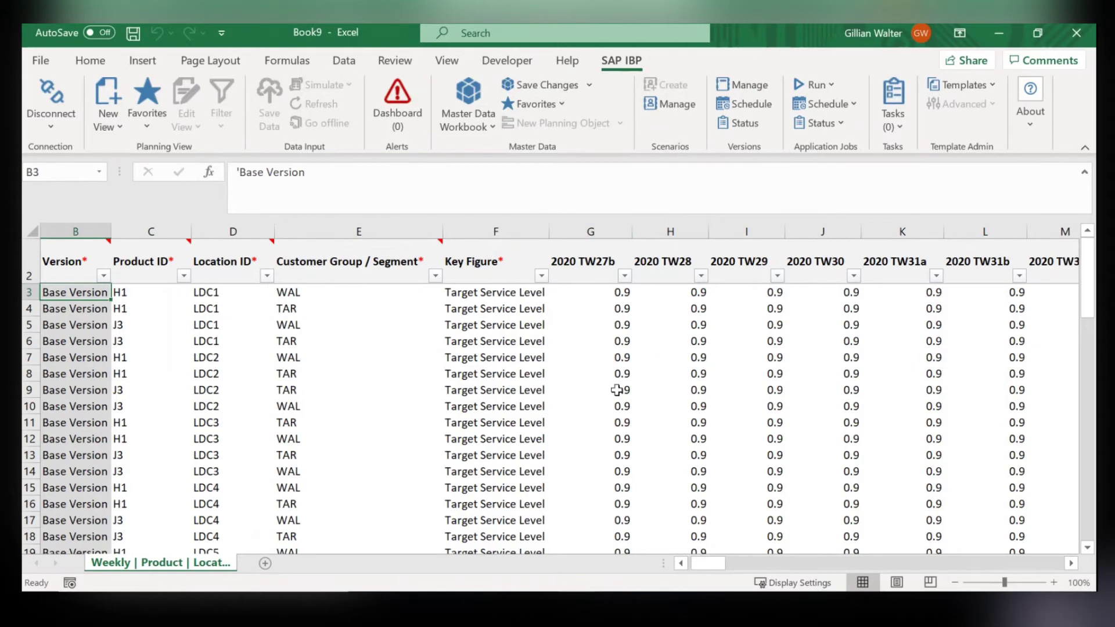
- Change the ABC Code filter to C and reload, showing T1 at 0.9
click(477, 128)
click(481, 150)
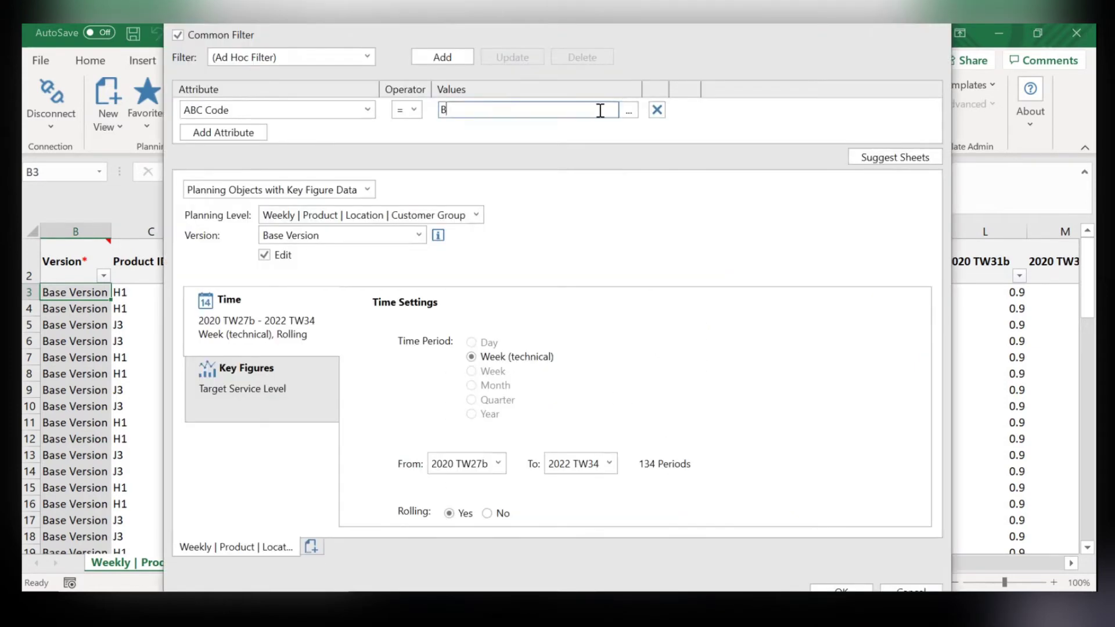
key(BackSpace)
text(C)
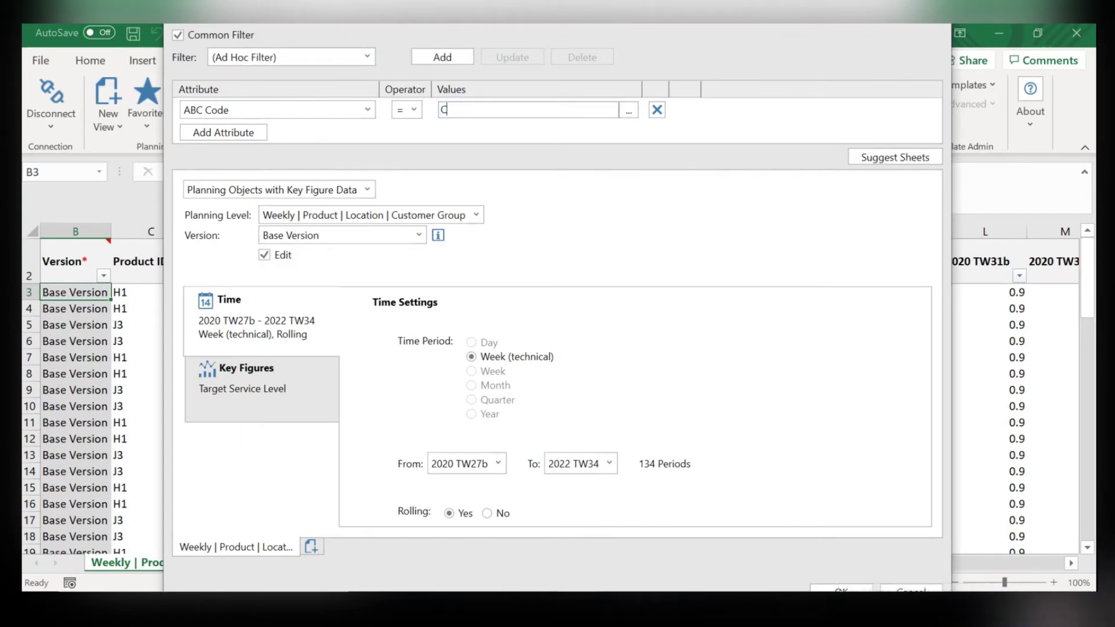
key(Return)
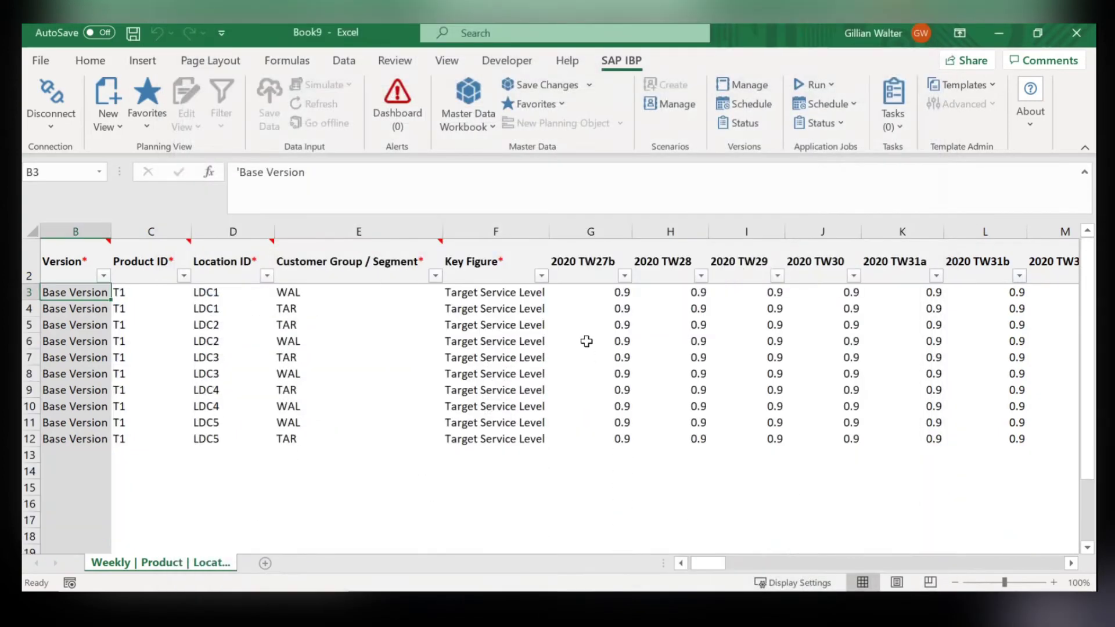
- Fill T1's service levels in G3:EG12 with 0.8 across all weeks
click(585, 293)
text(0)
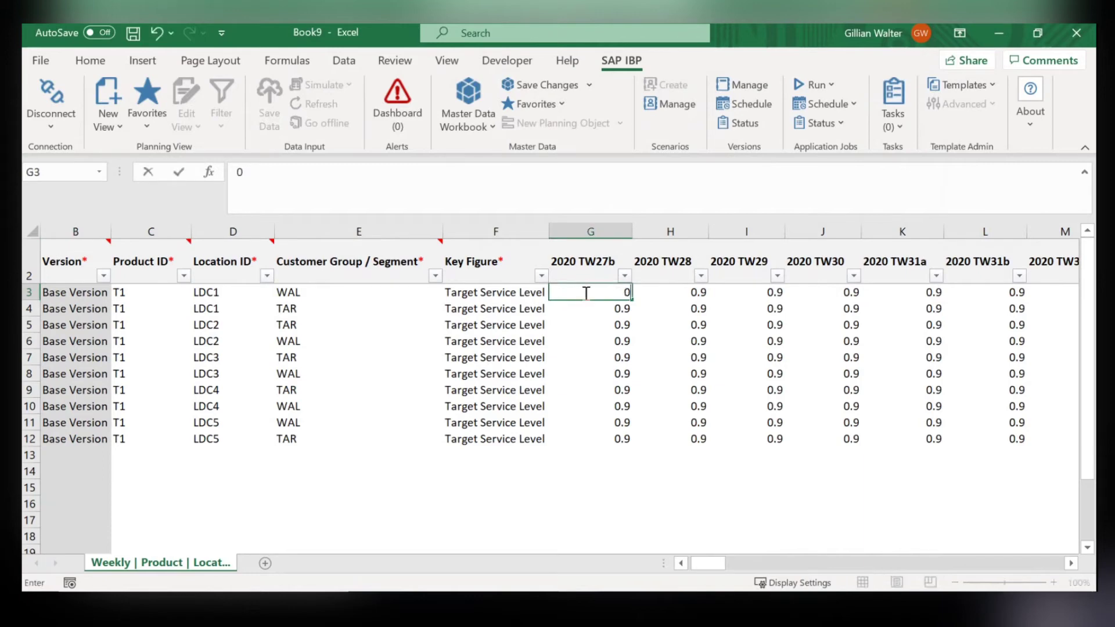
key(Return)
click(584, 292)
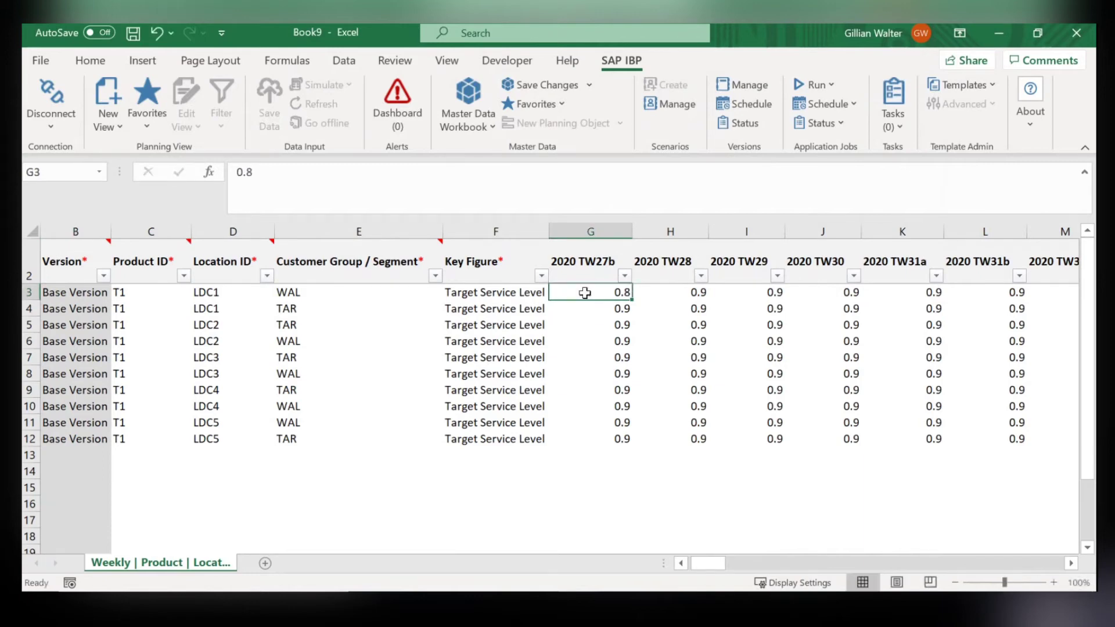
key(ctrl+c)
key(ctrl+shift+Right)
key(ctrl+shift+Down)
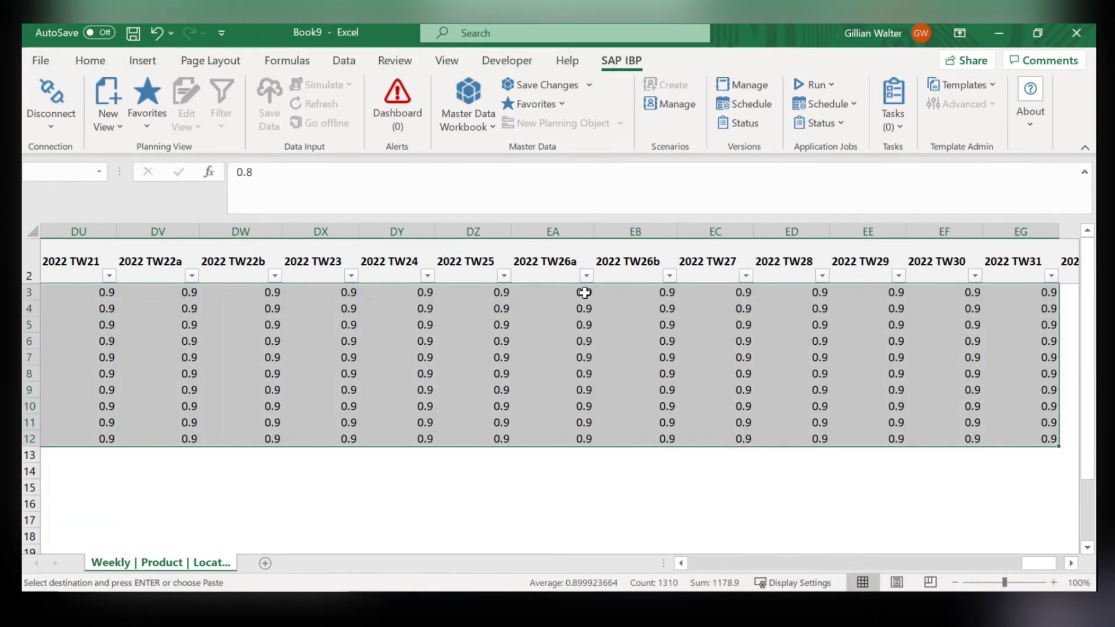
key(ctrl+v)
key(ctrl+Home)
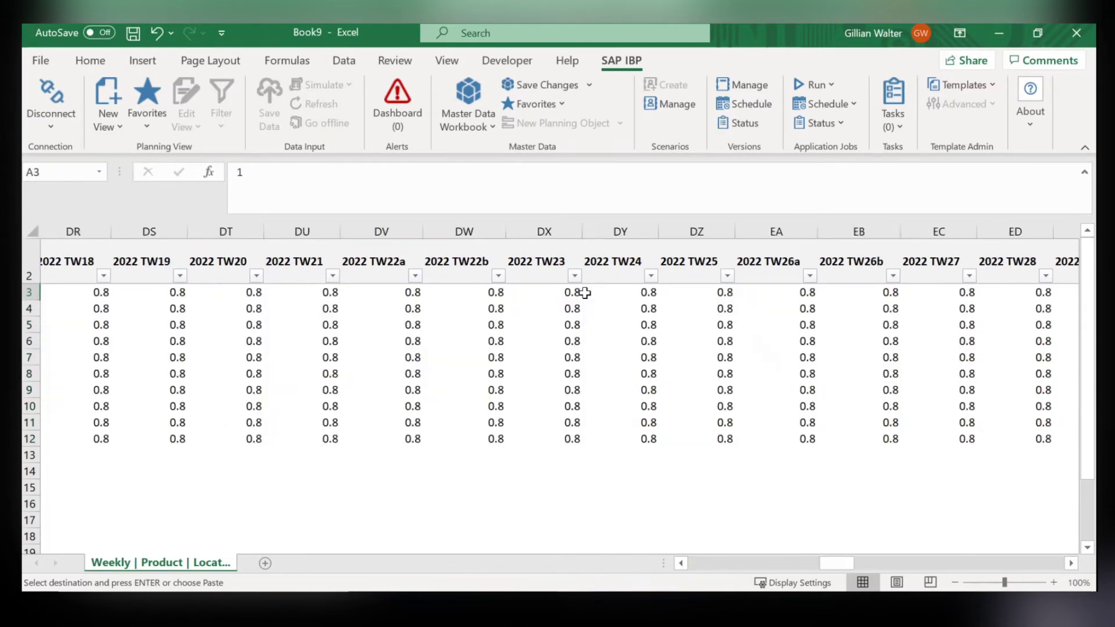
click(599, 357)
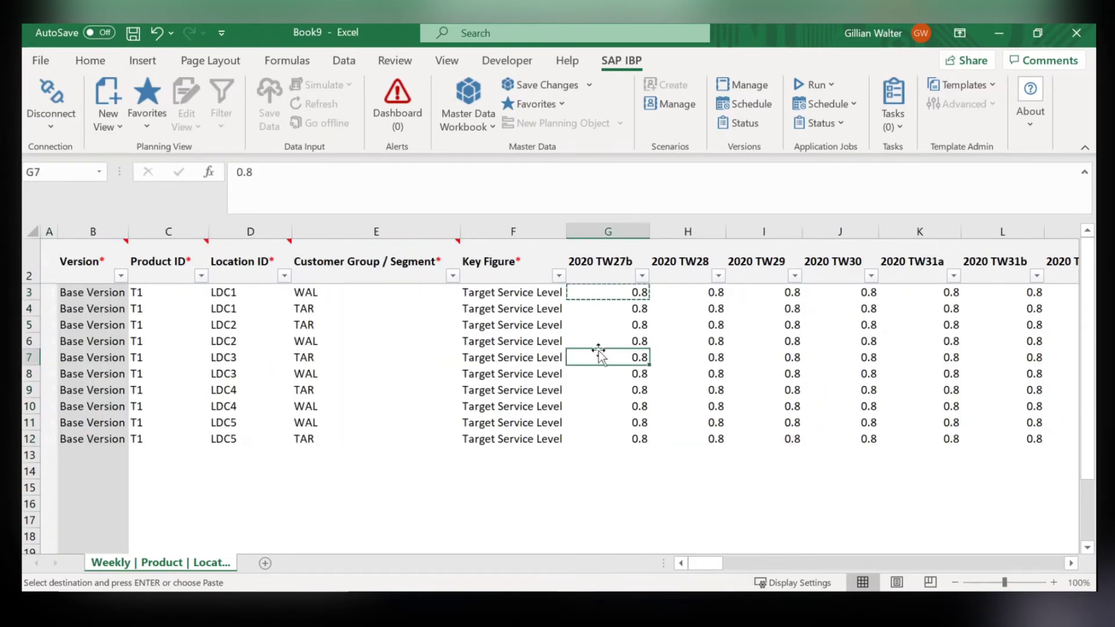
- Save the 0.8 service levels to SAP IBP master data
click(531, 88)
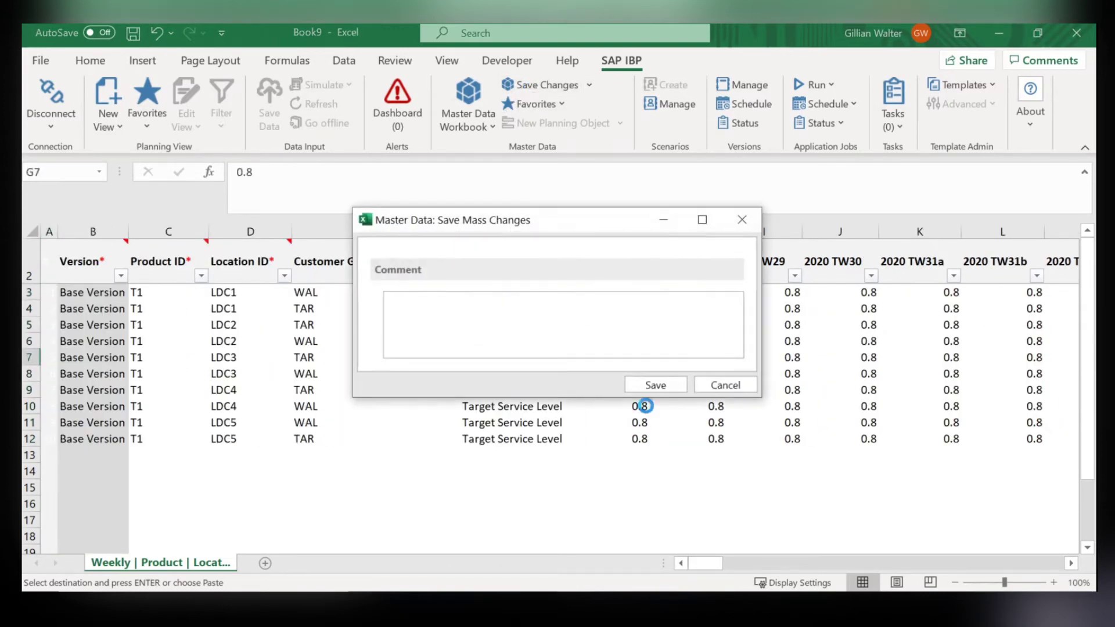
click(655, 386)
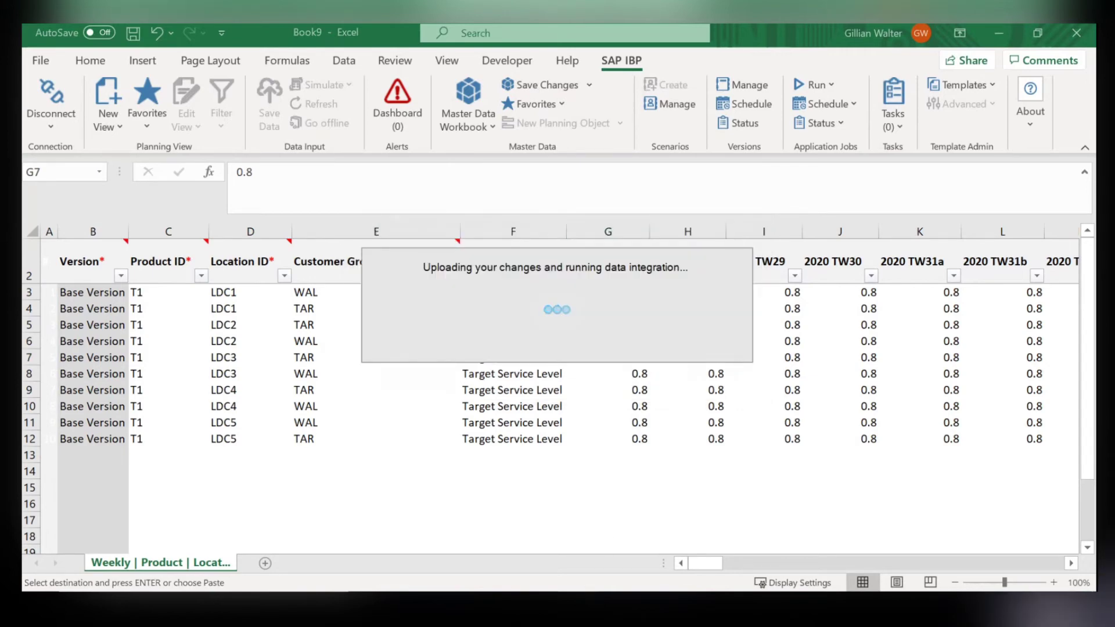
mouse_move(578, 607)
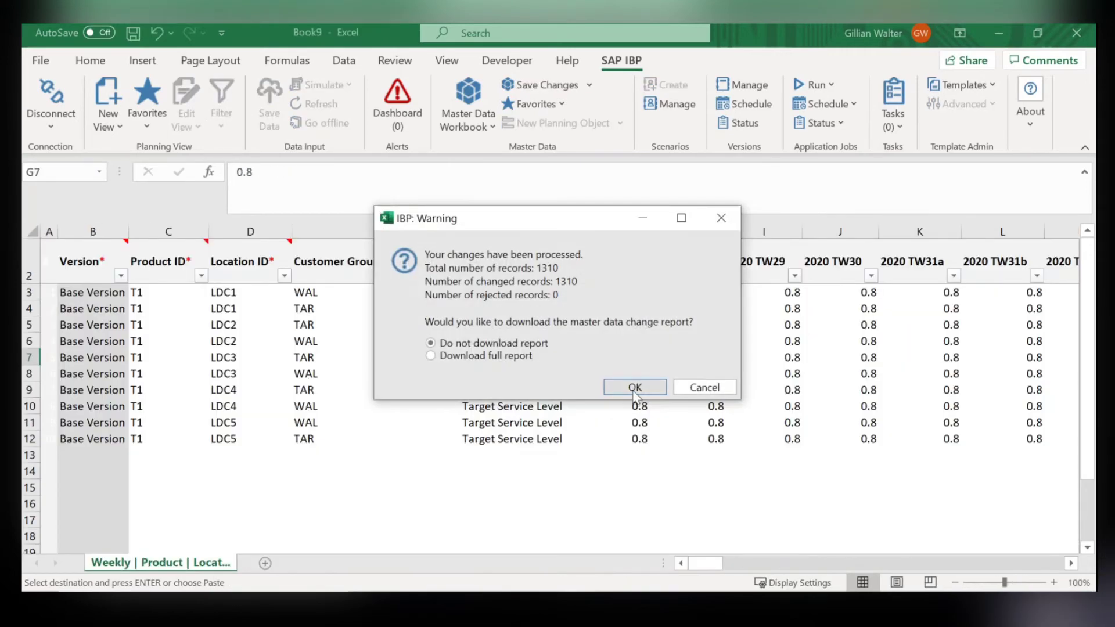
- Acknowledge the save result, go to the NewPlanningView 1 workbook, and list the runnable jobs
click(632, 388)
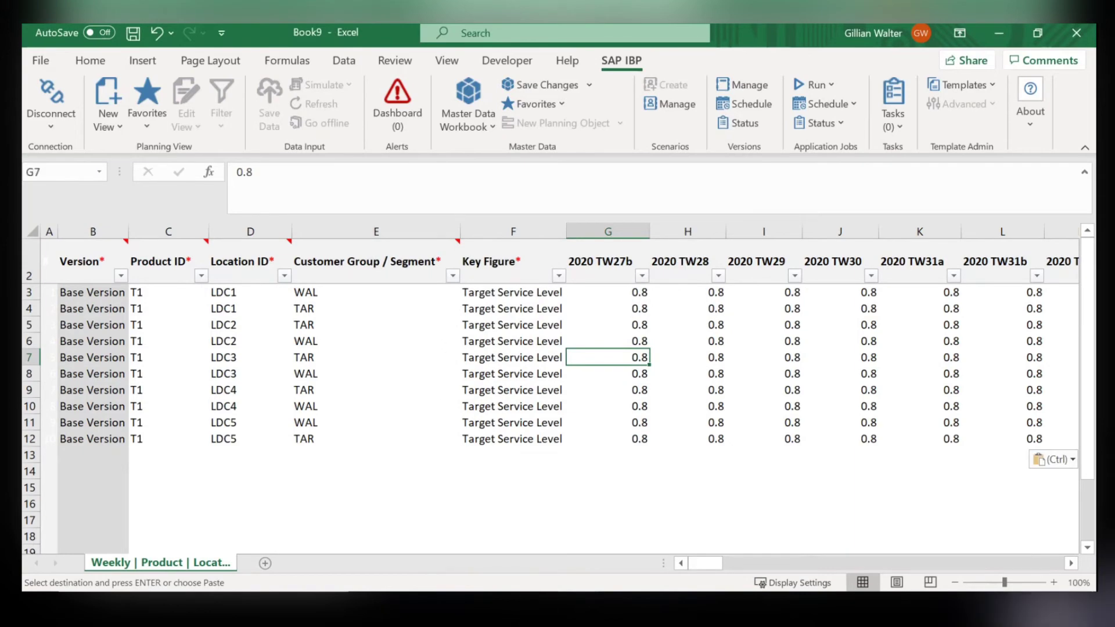
mouse_move(545, 589)
click(543, 559)
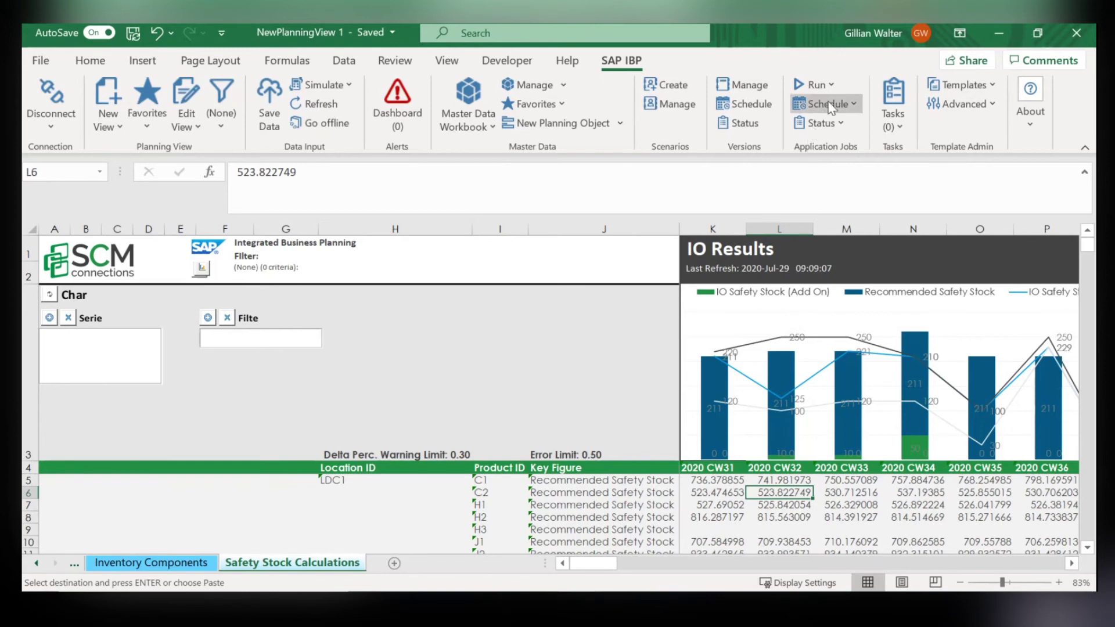
click(824, 84)
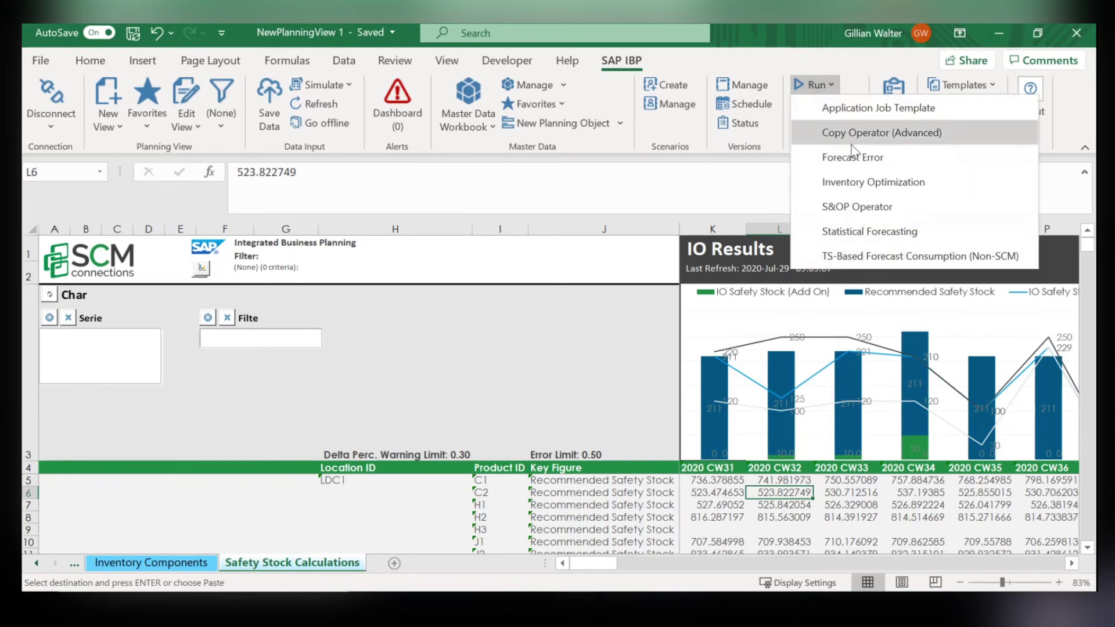
- Run a Global (multi-stage) inventory optimization job on the Base Version
click(885, 179)
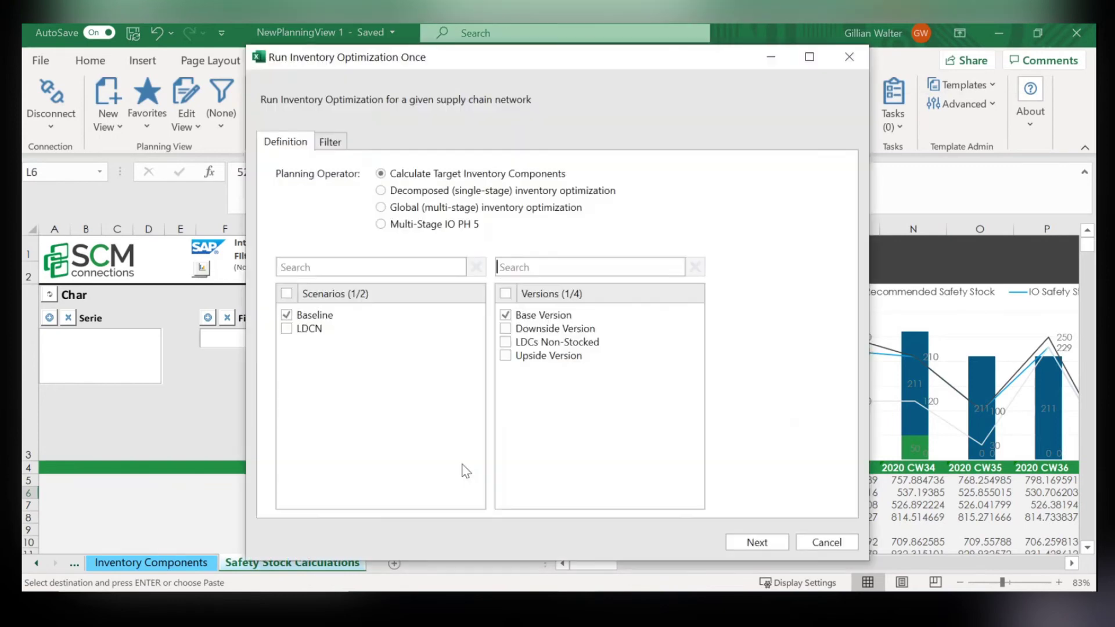
click(520, 208)
click(755, 540)
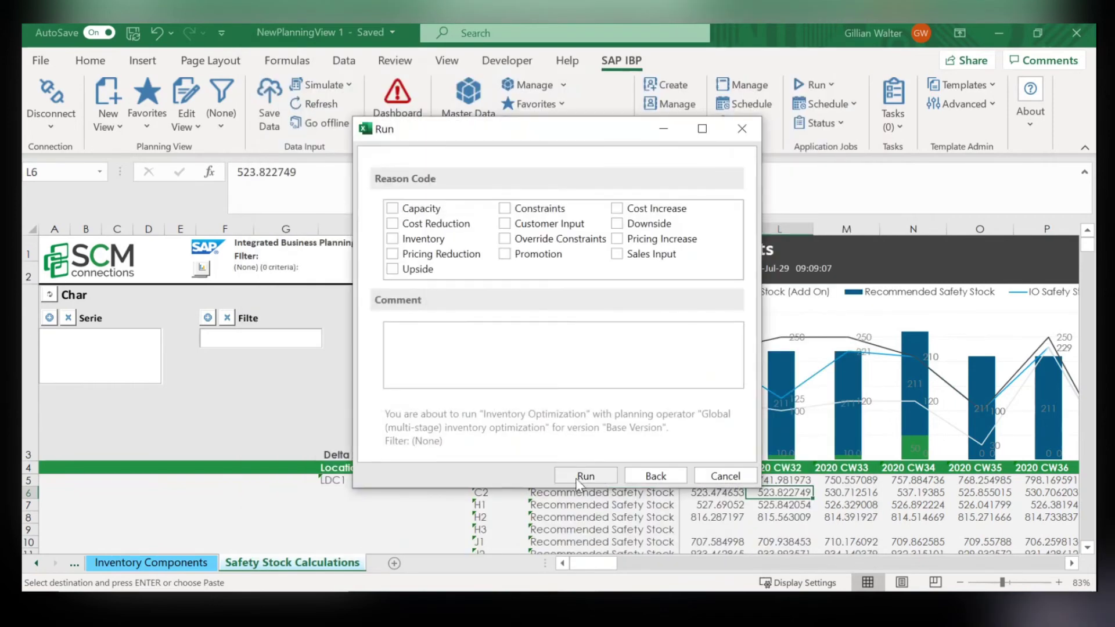
click(576, 479)
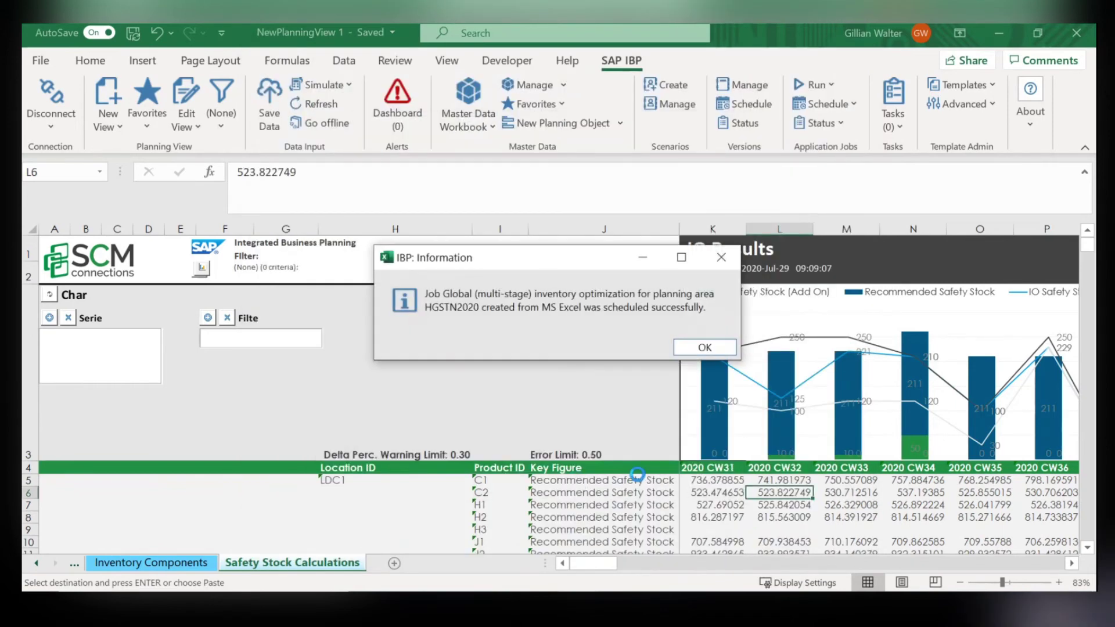
click(700, 347)
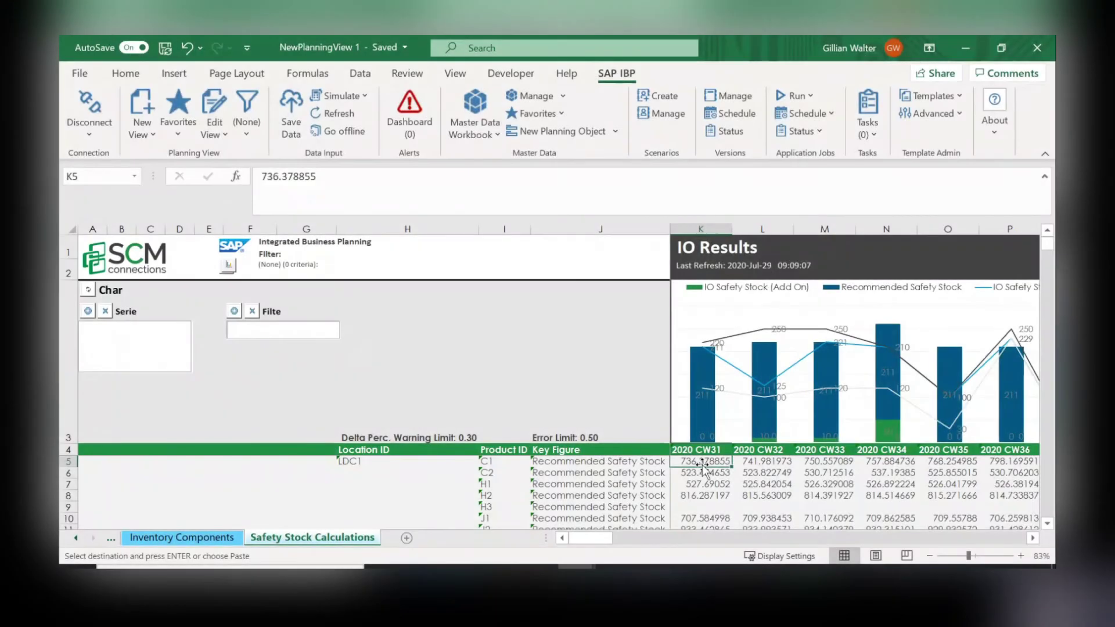
- Refresh the IO Results and check the new 2020 CW32 safety stock for C1, C2 and H1
click(337, 114)
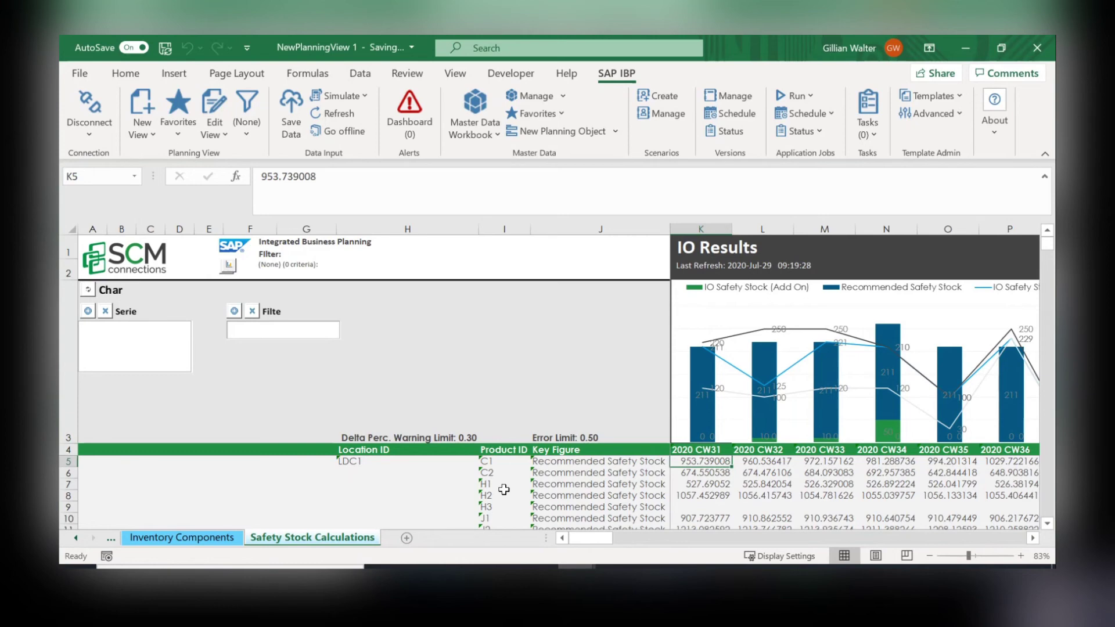
click(764, 461)
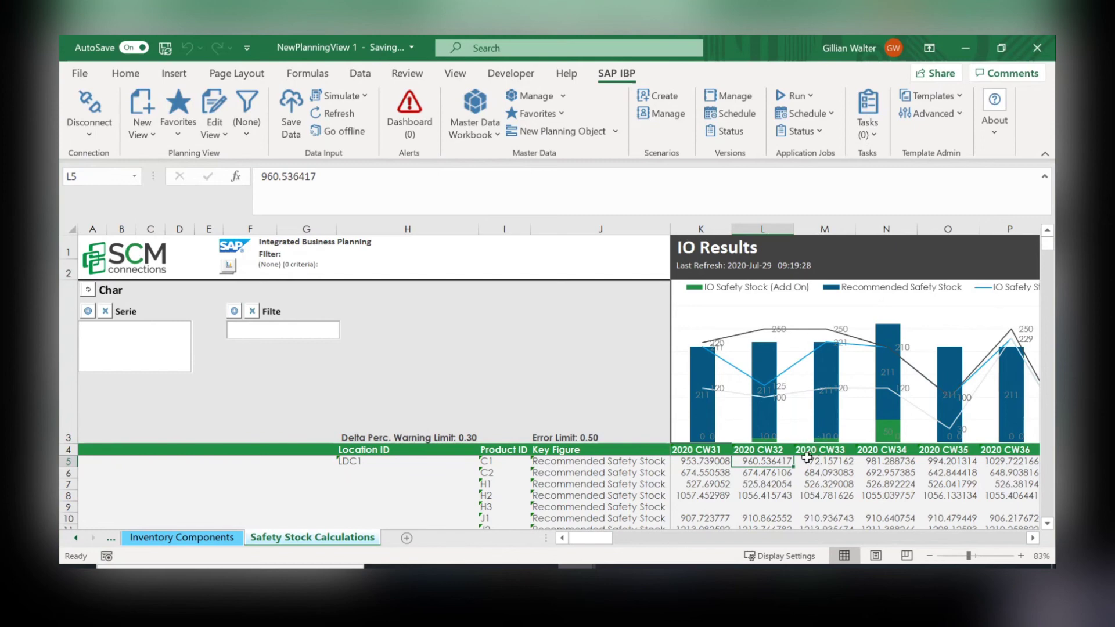
click(763, 474)
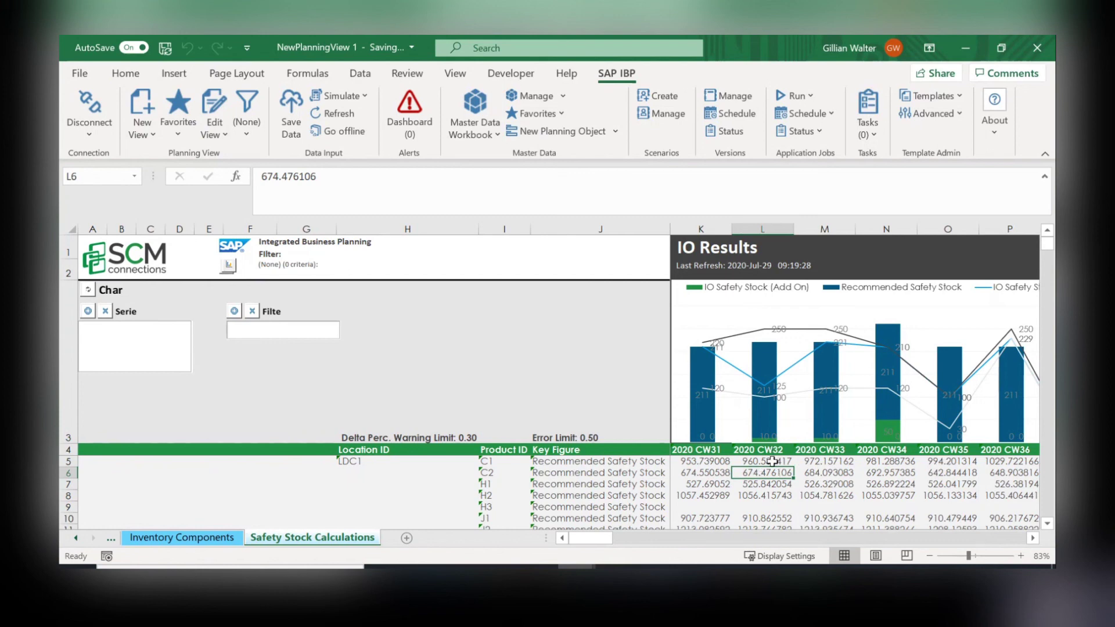
click(762, 483)
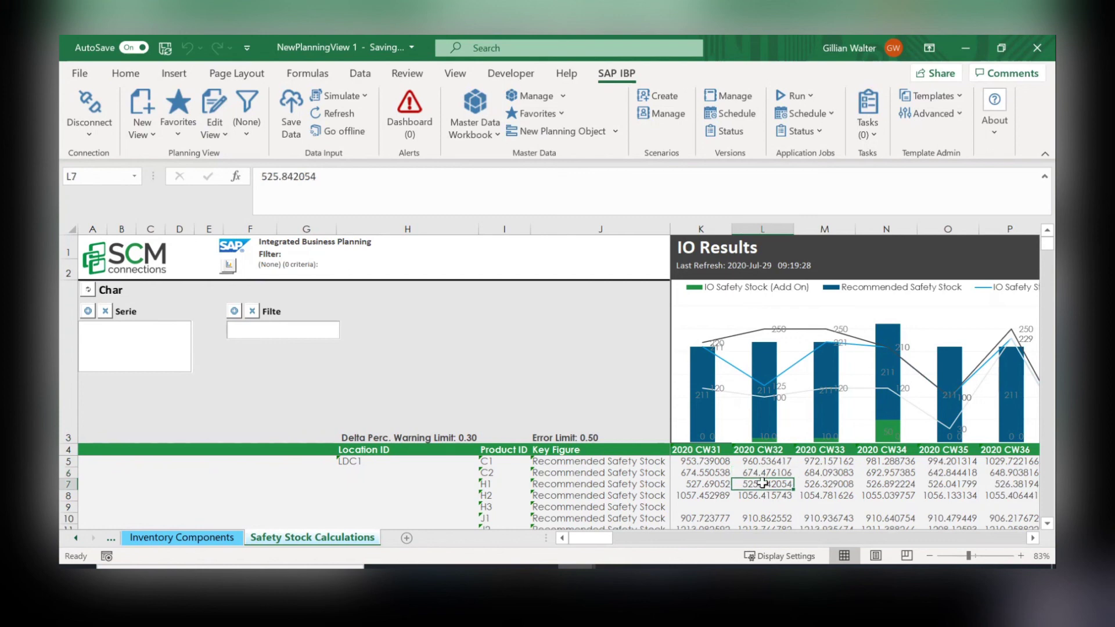